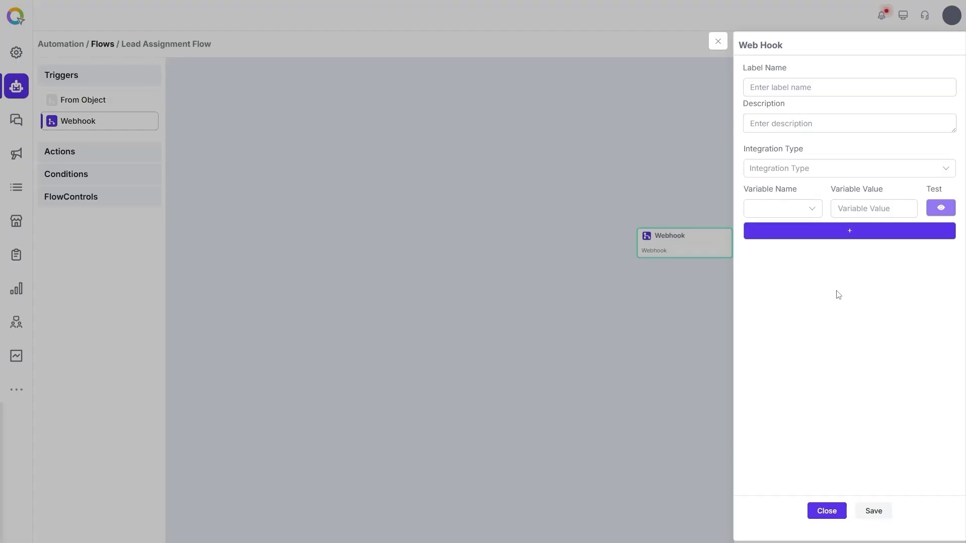
Step: Close the Webhook trigger's side panel to return to the Lead Assignment Flow canvas
{"action": "left_click", "coordinate": [719, 42]}
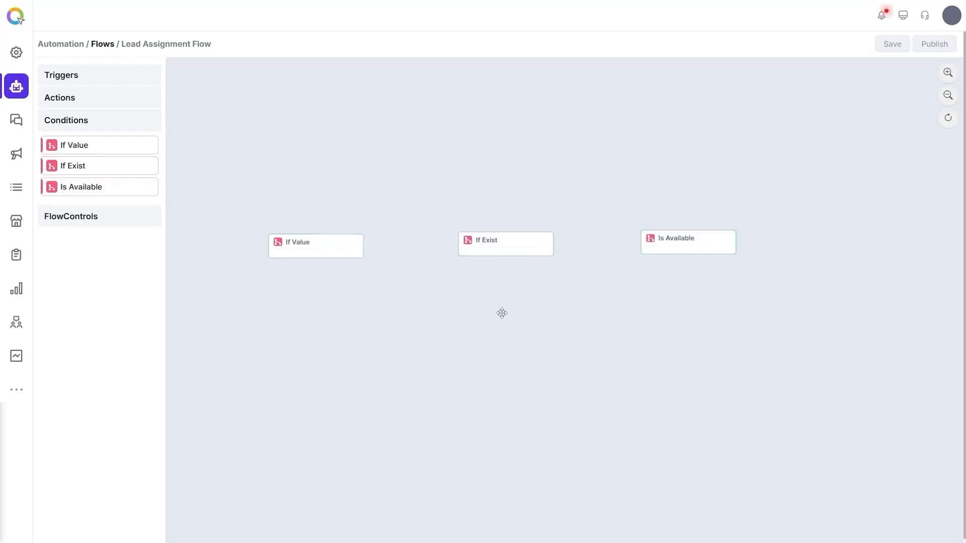
Step: Point the If Value condition at the Object Sales.Leads
{"action": "left_click", "coordinate": [297, 241]}
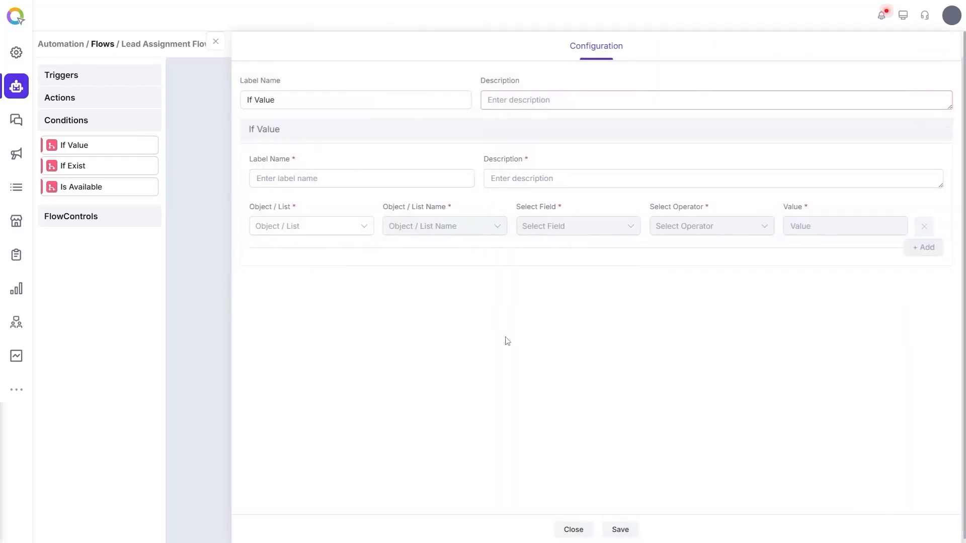
{"action": "left_click", "coordinate": [322, 226]}
{"action": "left_click", "coordinate": [330, 246]}
{"action": "left_click", "coordinate": [448, 226]}
{"action": "type", "text": "lead"}
{"action": "left_click", "coordinate": [458, 246]}
Step: Check that Lead Status Is Qualified, then select the No outlet and the If Exist node
{"action": "left_click", "coordinate": [625, 226]}
{"action": "type", "text": "sta"}
{"action": "left_click", "coordinate": [611, 246]}
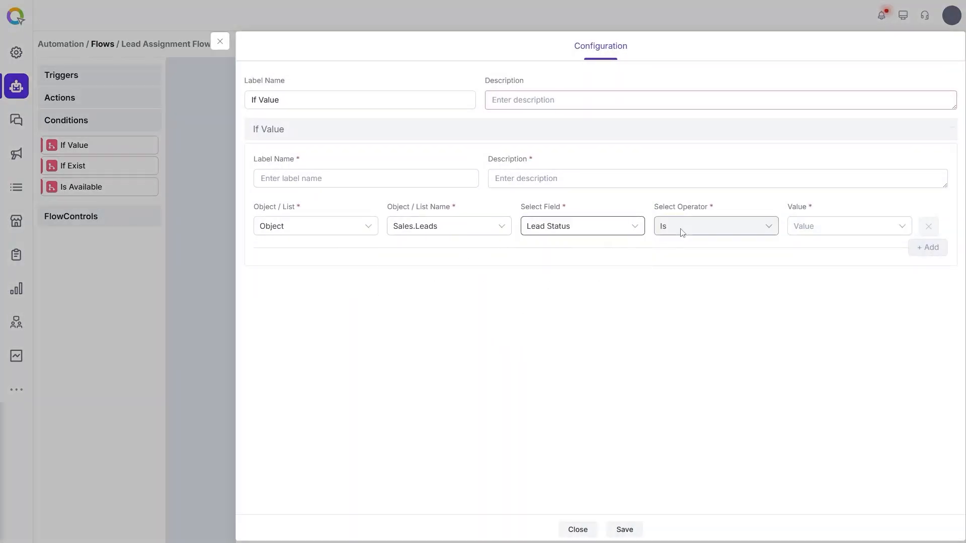
{"action": "left_click", "coordinate": [835, 226]}
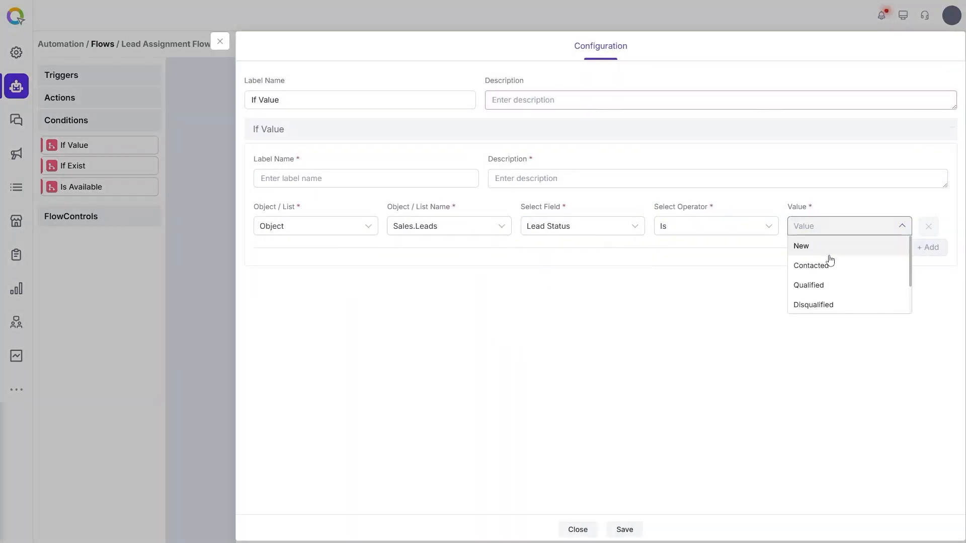
{"action": "left_click", "coordinate": [842, 288]}
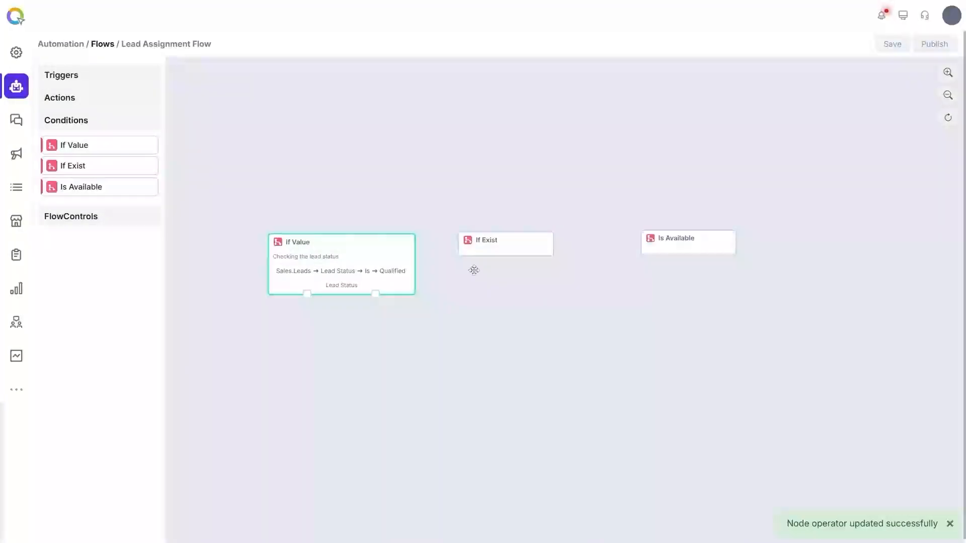
{"action": "left_click", "coordinate": [306, 291]}
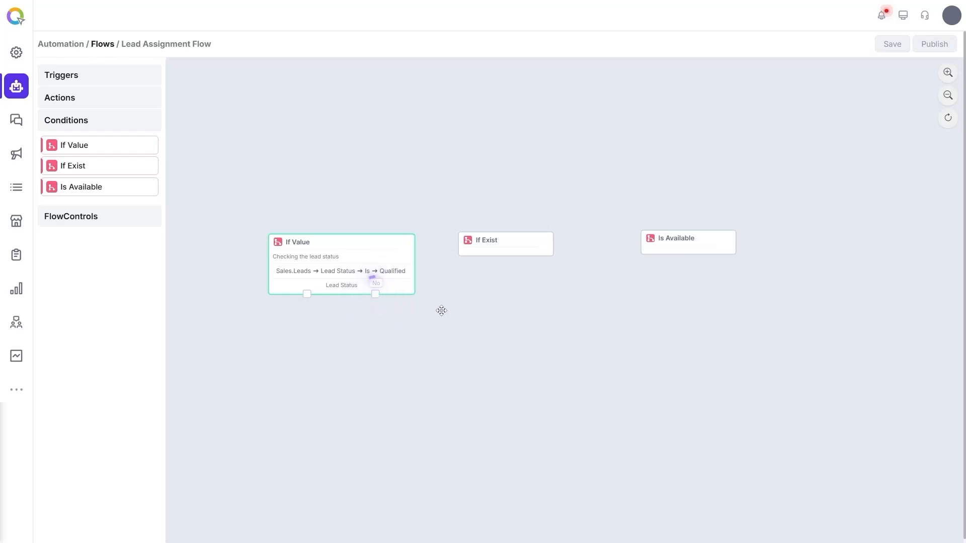
{"action": "left_click", "coordinate": [503, 244]}
Step: Make If Exist check that the Object Sales.Leads field Number Is not empty
{"action": "left_click", "coordinate": [506, 245]}
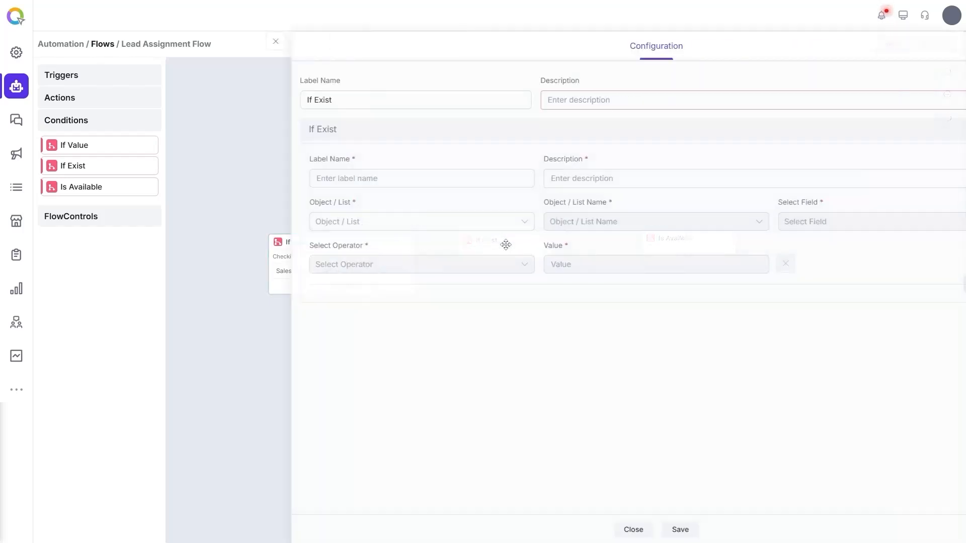
{"action": "left_click", "coordinate": [383, 221]}
{"action": "left_click", "coordinate": [363, 241]}
{"action": "left_click", "coordinate": [539, 221]}
{"action": "type", "text": "lead"}
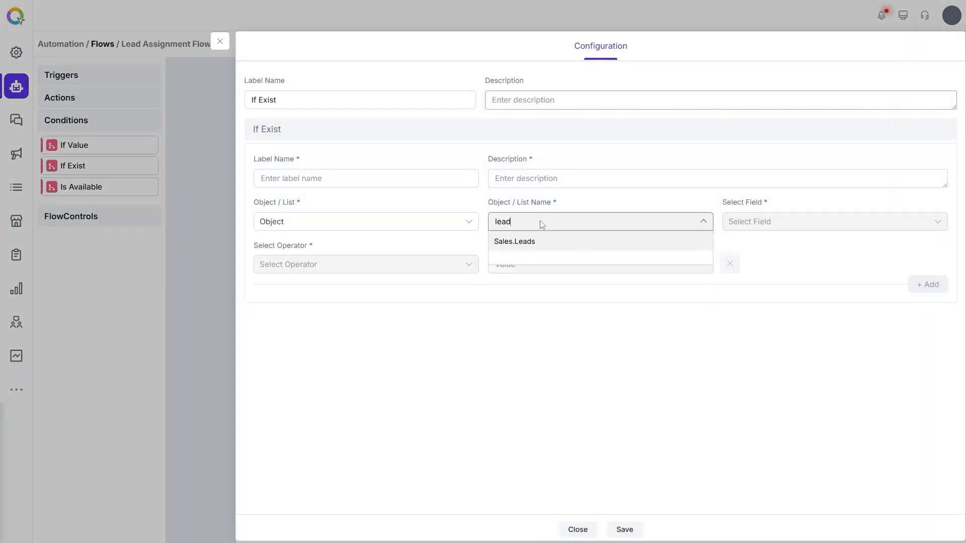
{"action": "left_click", "coordinate": [518, 242]}
{"action": "left_click", "coordinate": [744, 221]}
{"action": "type", "text": "numb"}
{"action": "left_click", "coordinate": [742, 261]}
{"action": "left_click", "coordinate": [366, 264]}
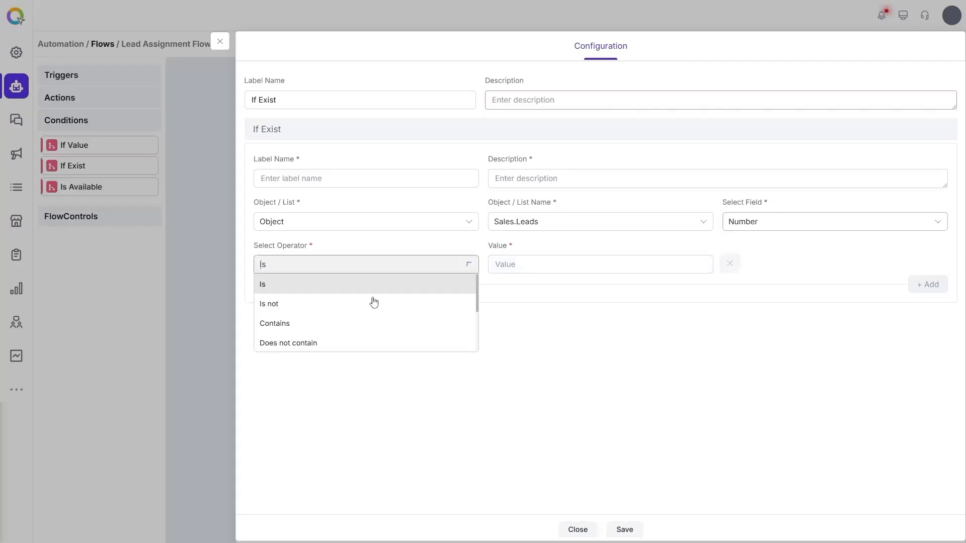
{"action": "scroll", "coordinate": [342, 322], "scroll_direction": "down", "scroll_amount": 2}
{"action": "left_click", "coordinate": [334, 346]}
Step: Describe it as 'Checking the phone number', label it 'Lead number', save, and select both outlets
{"action": "left_click", "coordinate": [589, 100]}
{"action": "type", "text": "Checking the phone number"}
{"action": "key", "text": "Tab"}
{"action": "type", "text": "Lead number"}
{"action": "key", "text": "Tab"}
{"action": "type", "text": "V"}
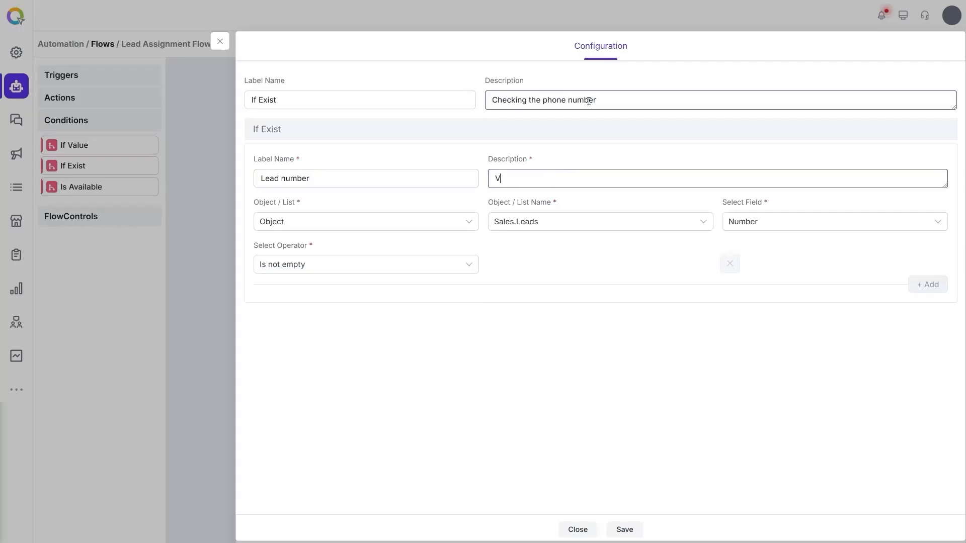
{"action": "type", "text": "erifying if the lead has a phone number"}
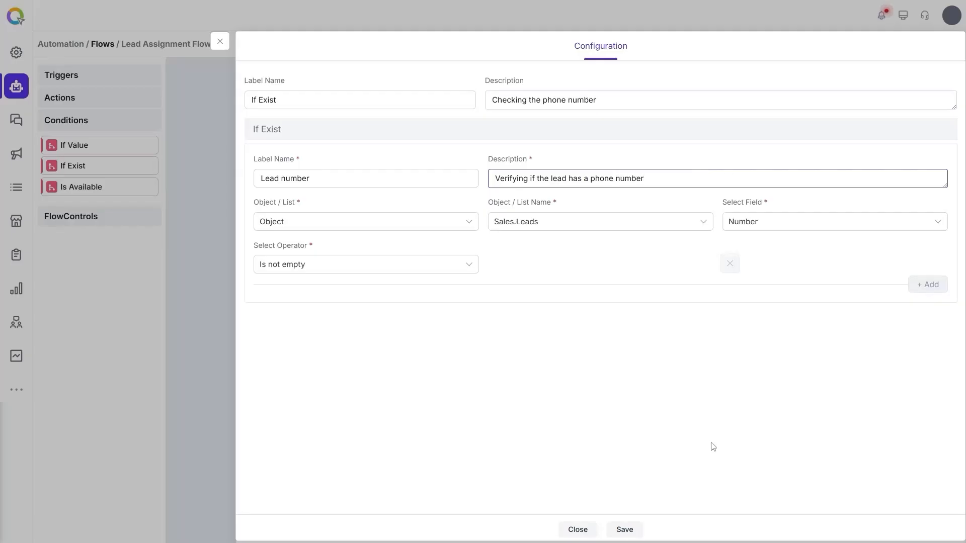
{"action": "left_click", "coordinate": [625, 529]}
{"action": "left_click", "coordinate": [220, 41]}
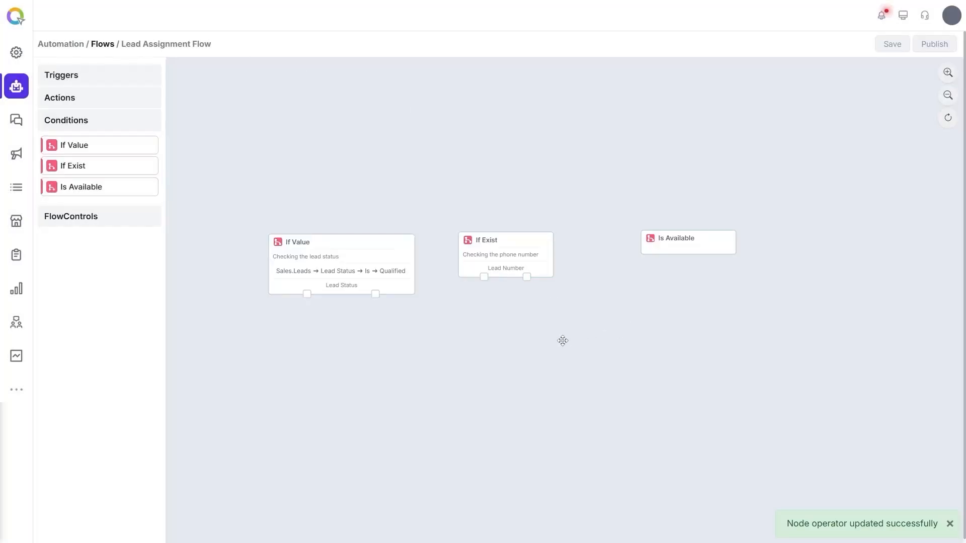
{"action": "left_click", "coordinate": [484, 276]}
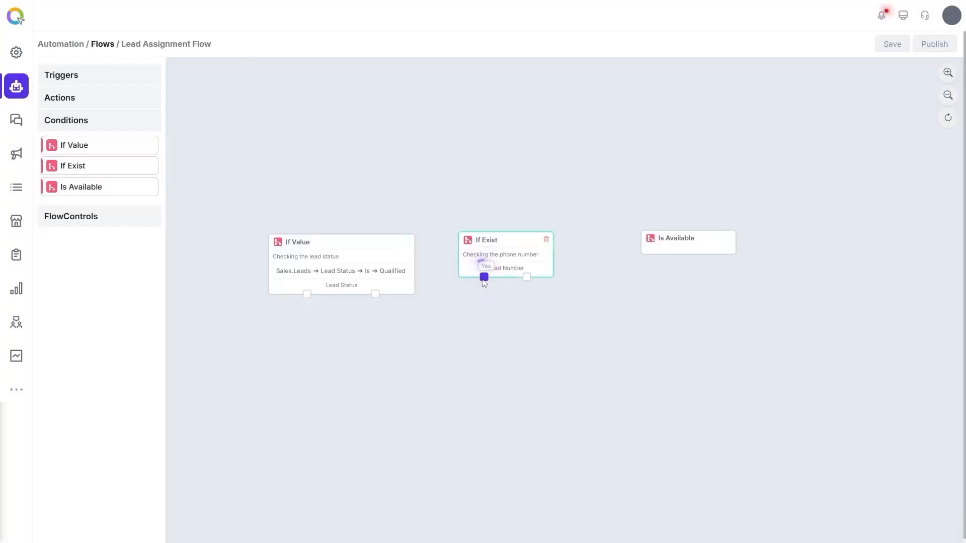
{"action": "left_click", "coordinate": [527, 276]}
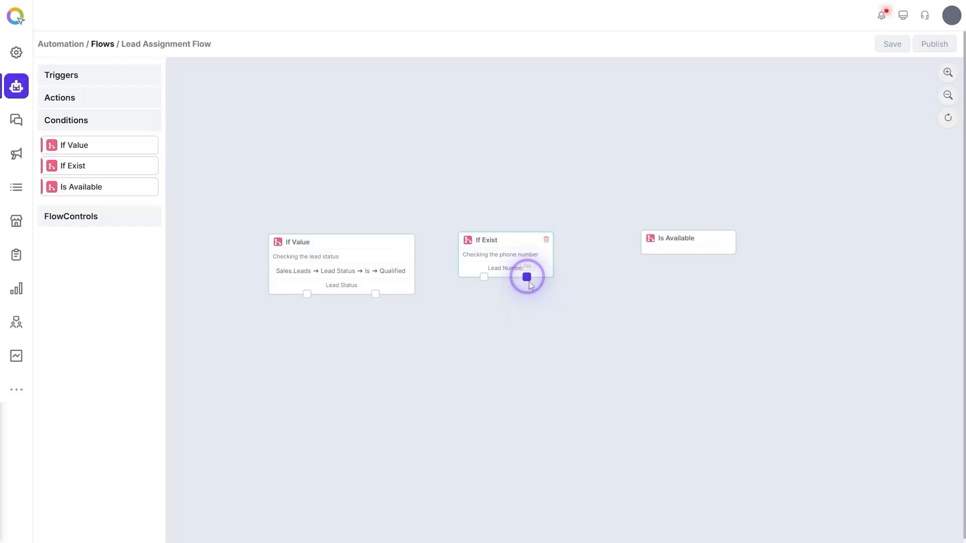
Step: Set Is Available to type Customer, field mobile number, and enter the customer's phone number
{"action": "double_click", "coordinate": [679, 251]}
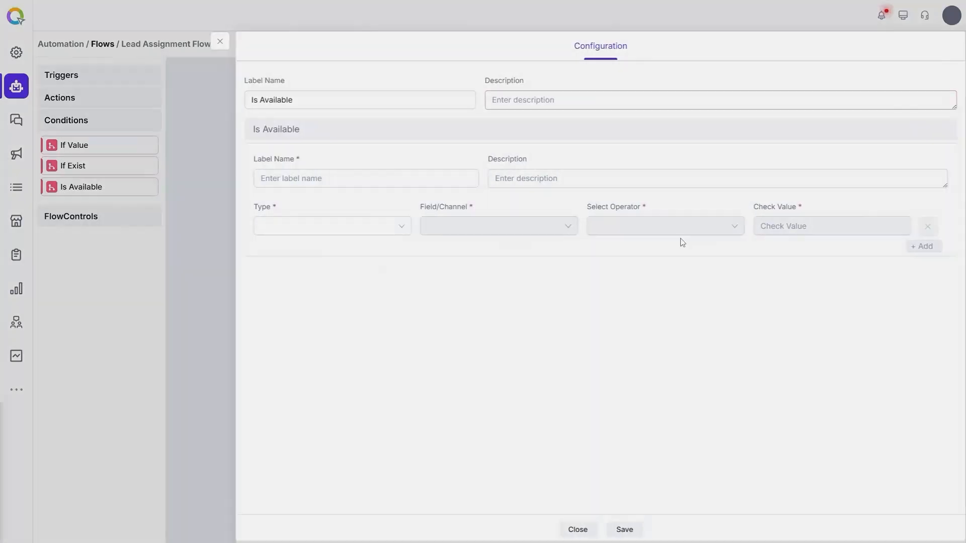
{"action": "left_click", "coordinate": [318, 233]}
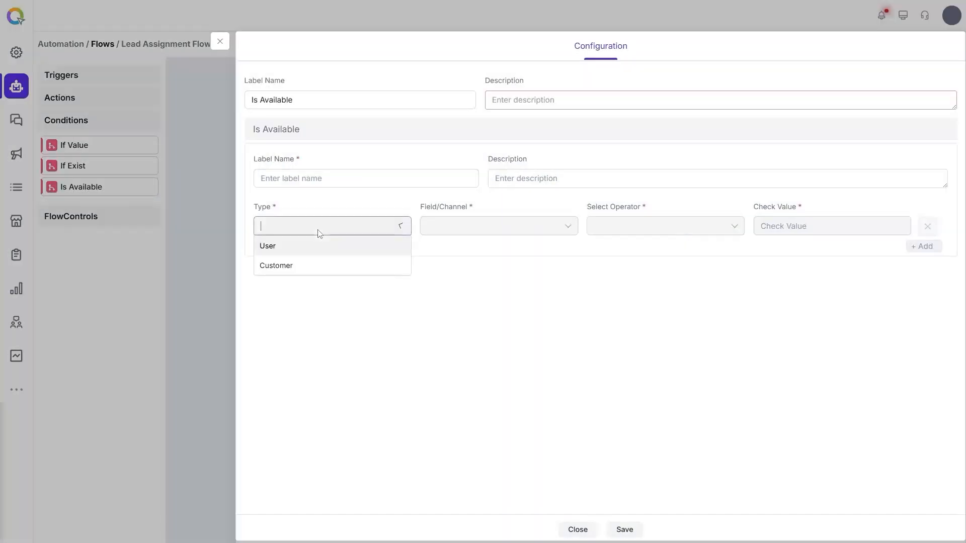
{"action": "left_click", "coordinate": [312, 267]}
{"action": "left_click", "coordinate": [474, 227]}
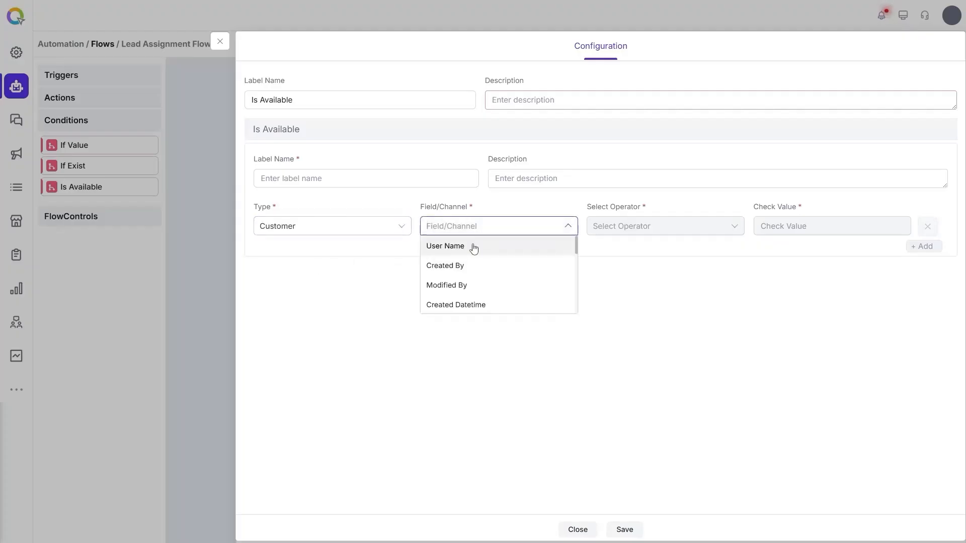
{"action": "type", "text": "num"}
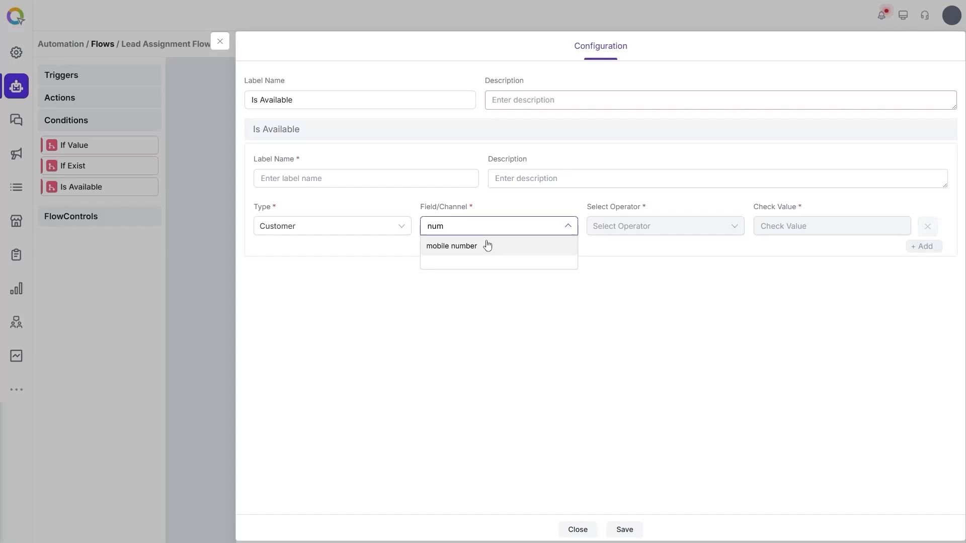
{"action": "left_click", "coordinate": [487, 245]}
{"action": "left_click", "coordinate": [777, 230]}
{"action": "type", "text": "9449"}
Step: Describe it as 'Checking the existence of a particular customer', label 'Customer verification', and save
{"action": "left_click", "coordinate": [558, 101]}
{"action": "type", "text": "Checking the existence of a particular customer"}
{"action": "key", "text": "Tab"}
{"action": "type", "text": "Customer verification"}
{"action": "key", "text": "Tab"}
{"action": "type", "text": "Veri"}
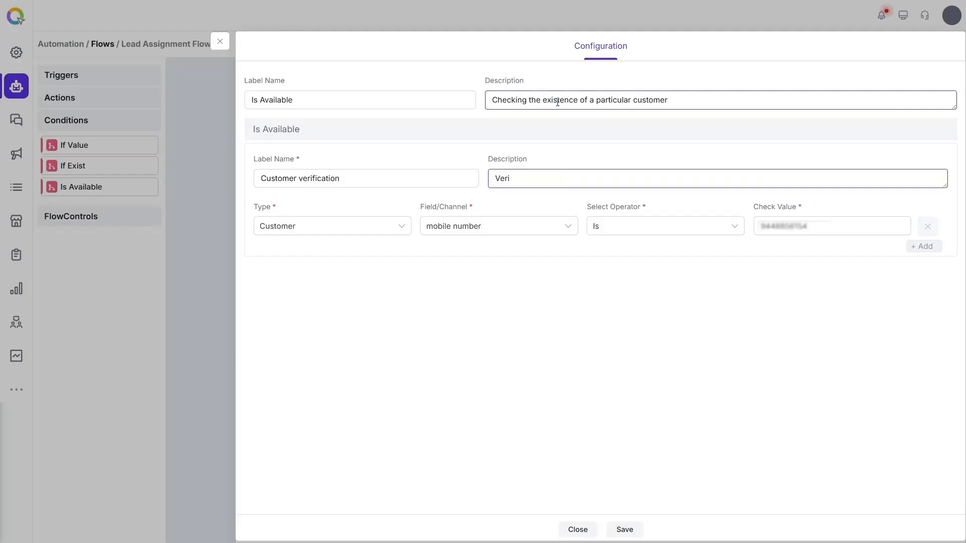
{"action": "type", "text": "fying if a customer exists"}
{"action": "left_click", "coordinate": [629, 530]}
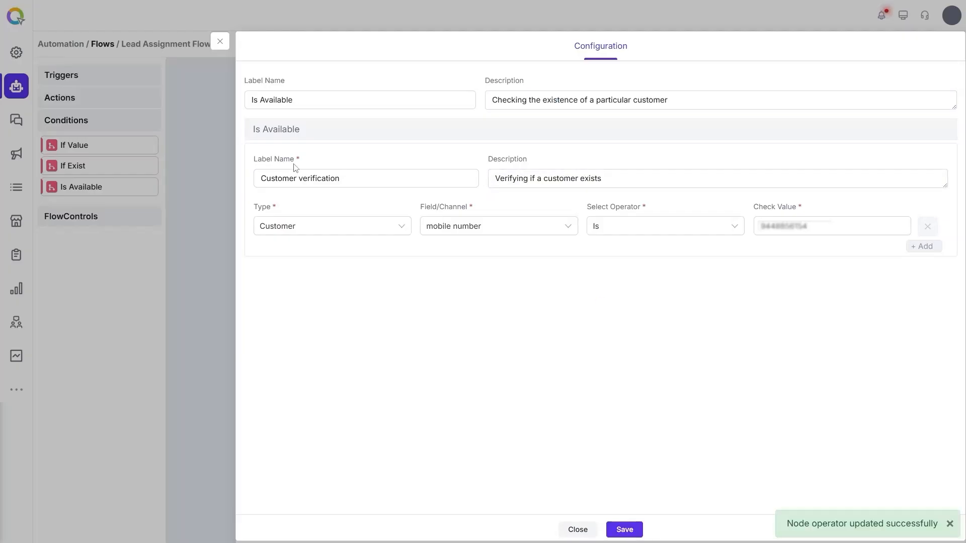
{"action": "left_click", "coordinate": [221, 41]}
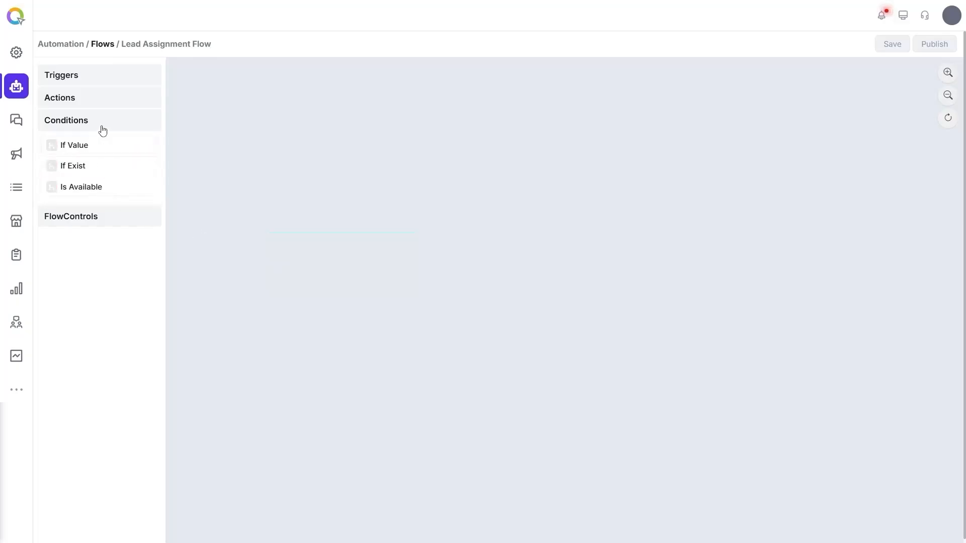
{"action": "left_click", "coordinate": [100, 127]}
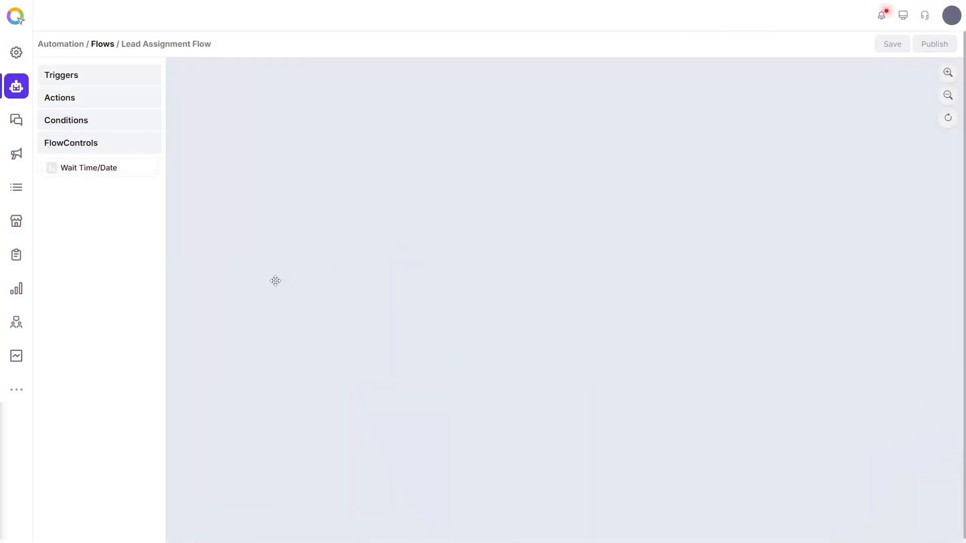
Step: Place a Wait Time/Date node on the canvas with a 2 hour, 30 minute, 5 second delay
{"action": "left_click", "coordinate": [107, 172]}
{"action": "left_click_drag", "start_coordinate": [667, 252], "coordinate": [514, 212]}
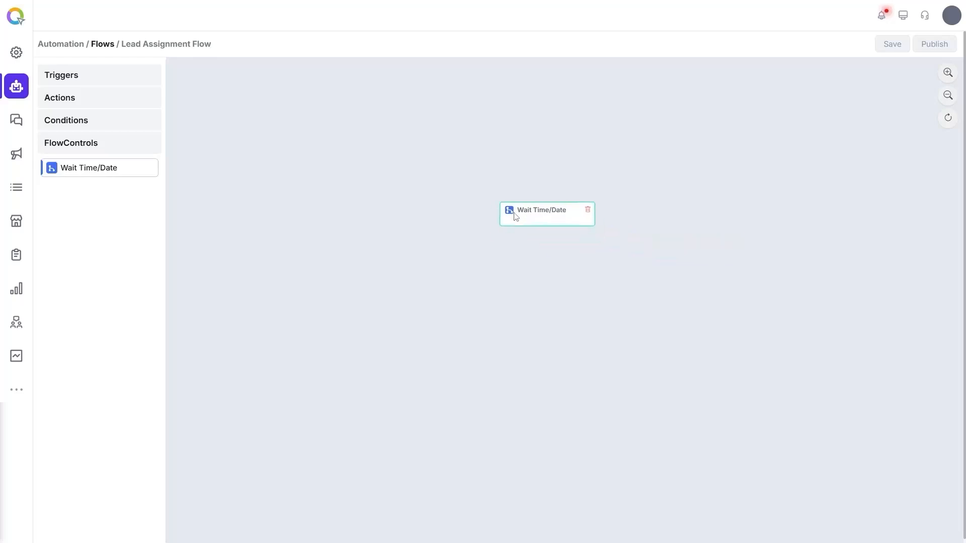
{"action": "left_click", "coordinate": [549, 210]}
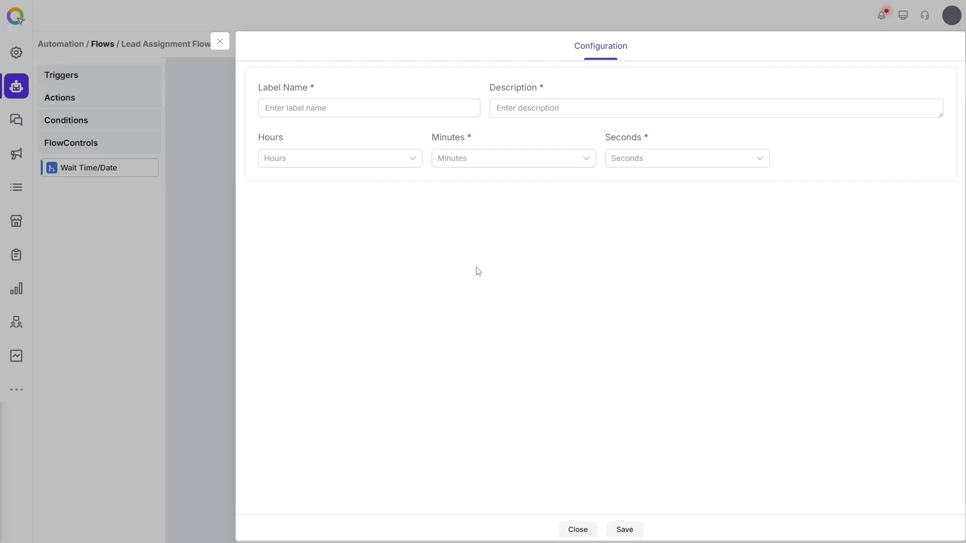
{"action": "left_click", "coordinate": [404, 166]}
{"action": "left_click", "coordinate": [357, 217]}
{"action": "left_click", "coordinate": [516, 165]}
{"action": "scroll", "coordinate": [538, 211], "scroll_direction": "down", "scroll_amount": 10}
{"action": "left_click", "coordinate": [485, 199]}
{"action": "left_click", "coordinate": [632, 170]}
{"action": "scroll", "coordinate": [631, 236], "scroll_direction": "down", "scroll_amount": 1}
{"action": "left_click", "coordinate": [627, 207]}
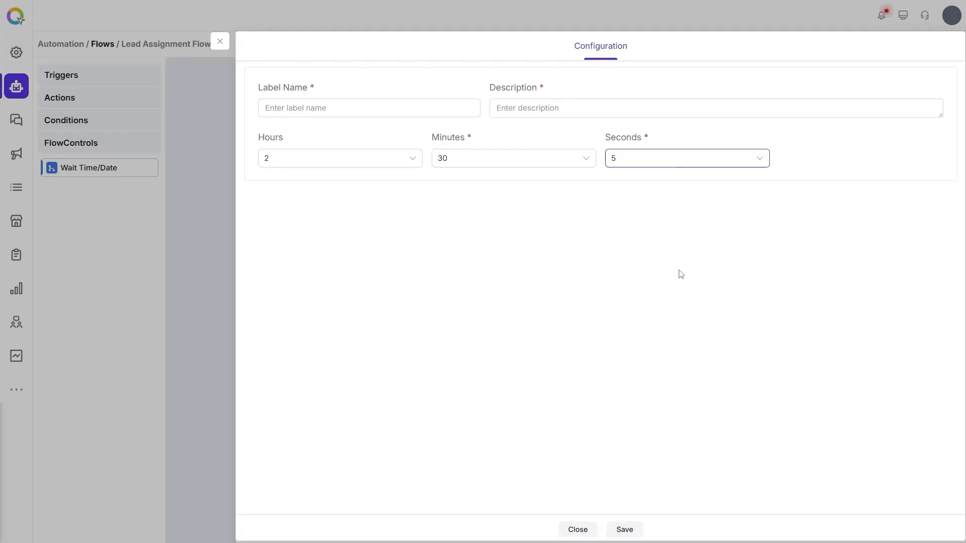
{"action": "left_click", "coordinate": [221, 42]}
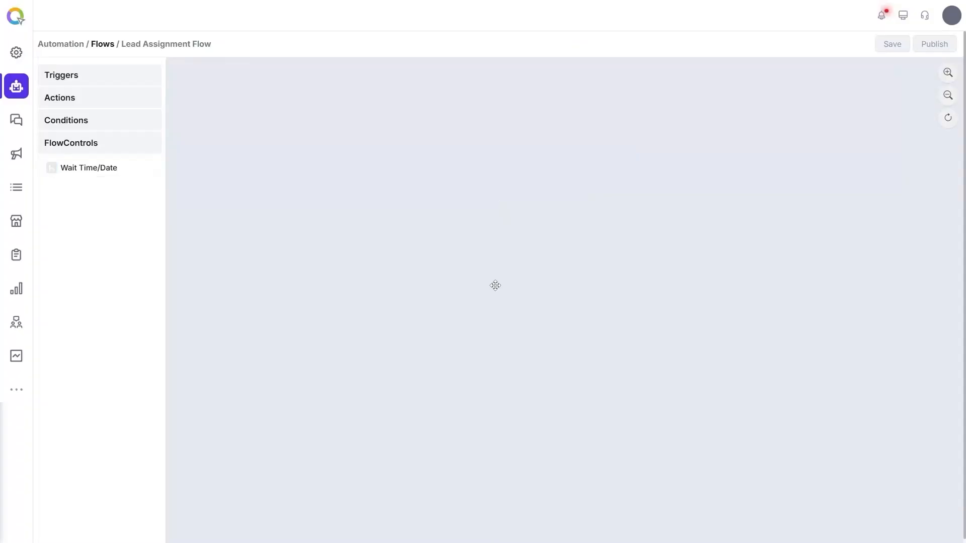
Step: Collapse the flow controls group and review the API action's configuration, then close it
{"action": "left_click", "coordinate": [147, 147]}
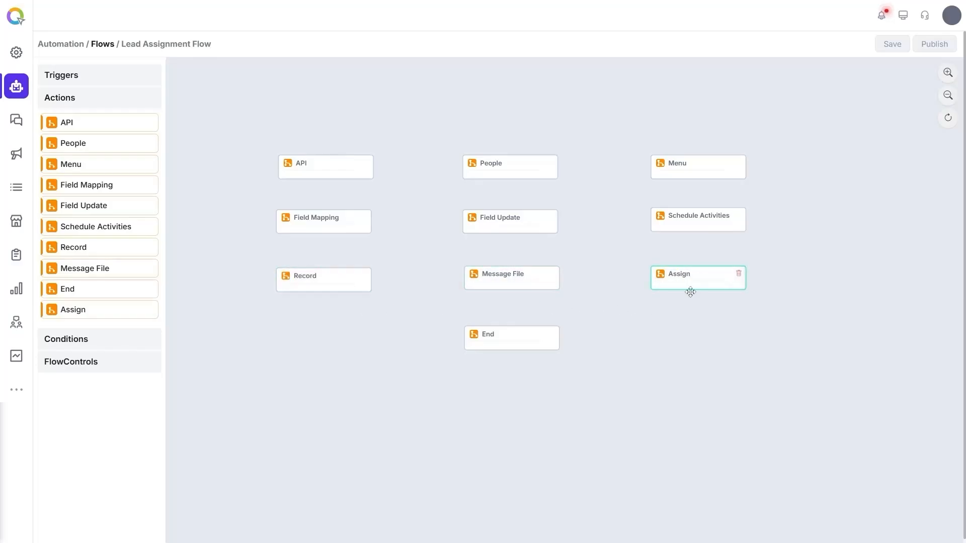
{"action": "left_click", "coordinate": [305, 168]}
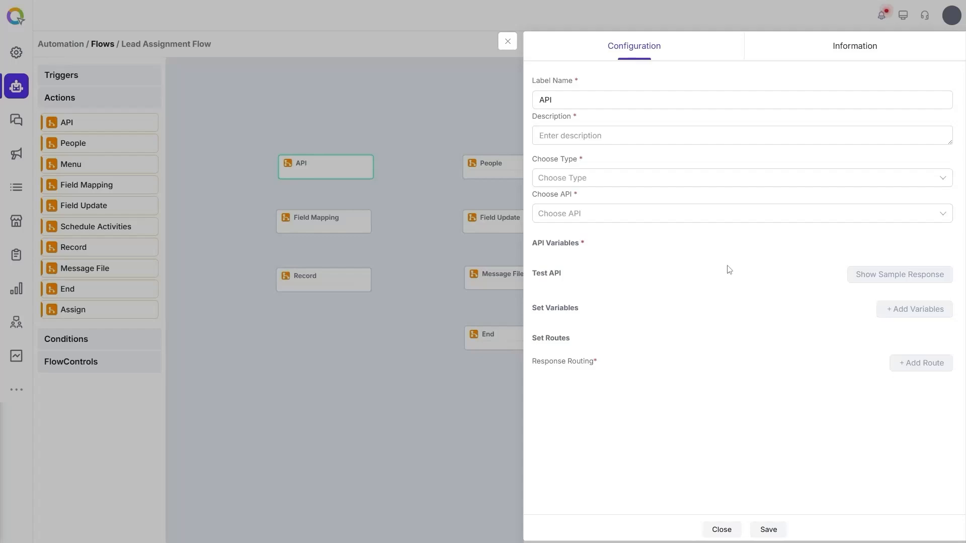
{"action": "left_click", "coordinate": [509, 43]}
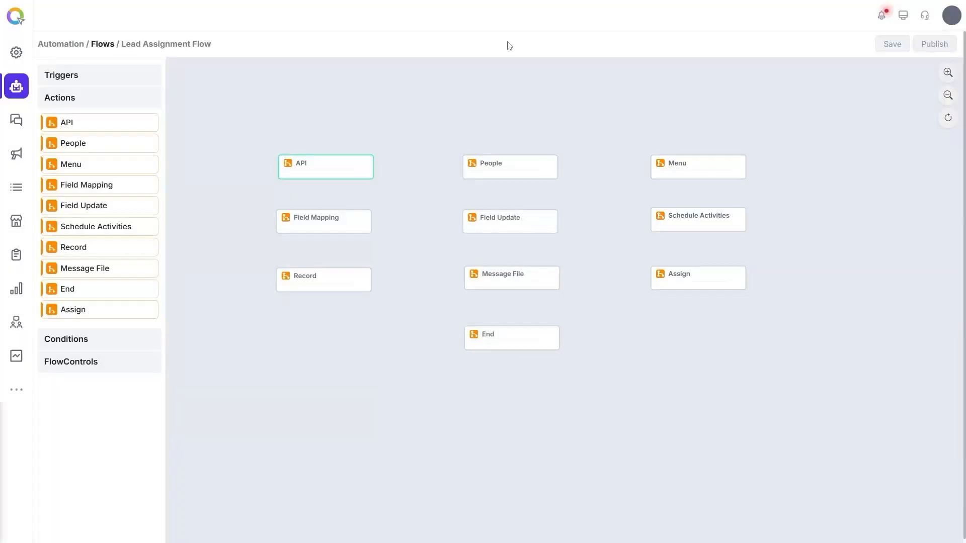
Step: Try the People action with type User, then Customer using Sales.Leads Email ID
{"action": "left_click", "coordinate": [508, 162]}
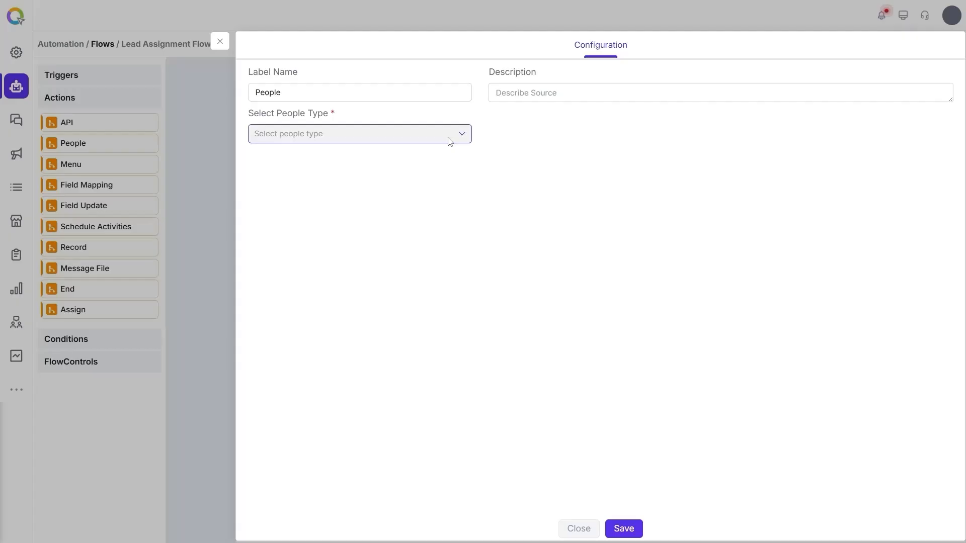
{"action": "left_click", "coordinate": [450, 139]}
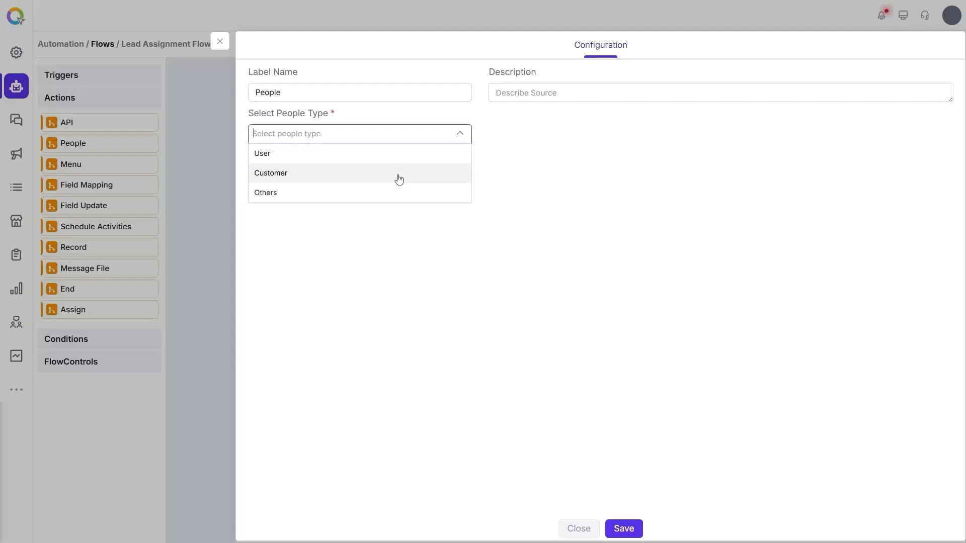
{"action": "left_click", "coordinate": [381, 160]}
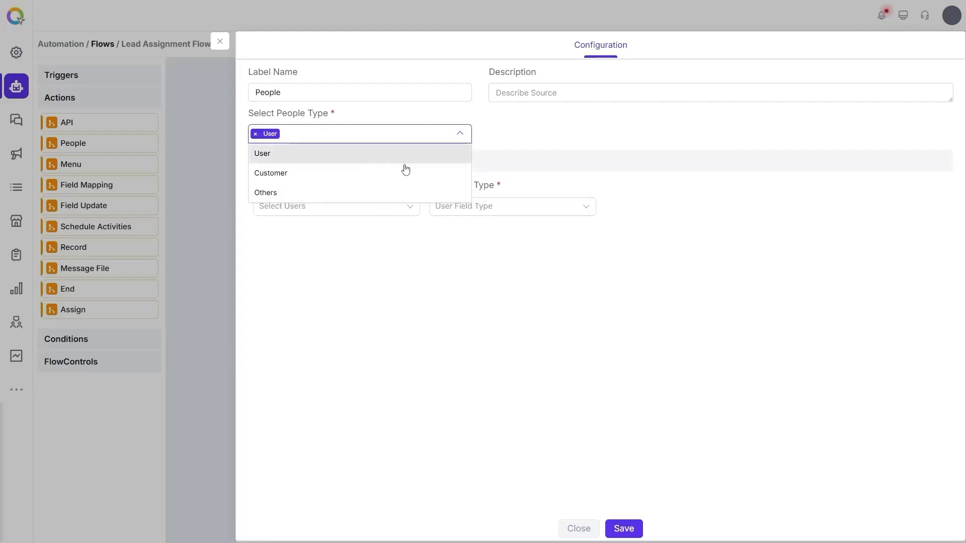
{"action": "left_click", "coordinate": [393, 214]}
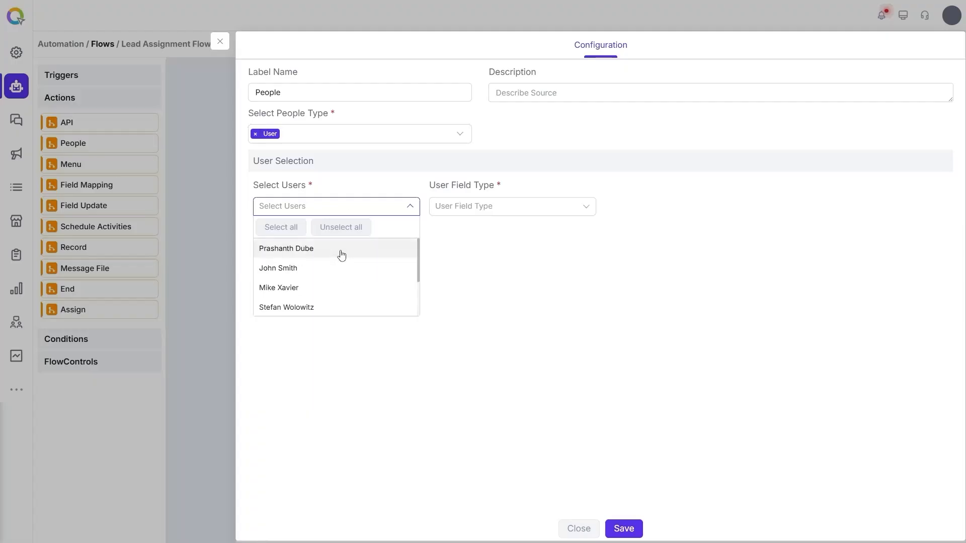
{"action": "left_click", "coordinate": [338, 136]}
{"action": "left_click", "coordinate": [256, 134]}
{"action": "left_click", "coordinate": [280, 174]}
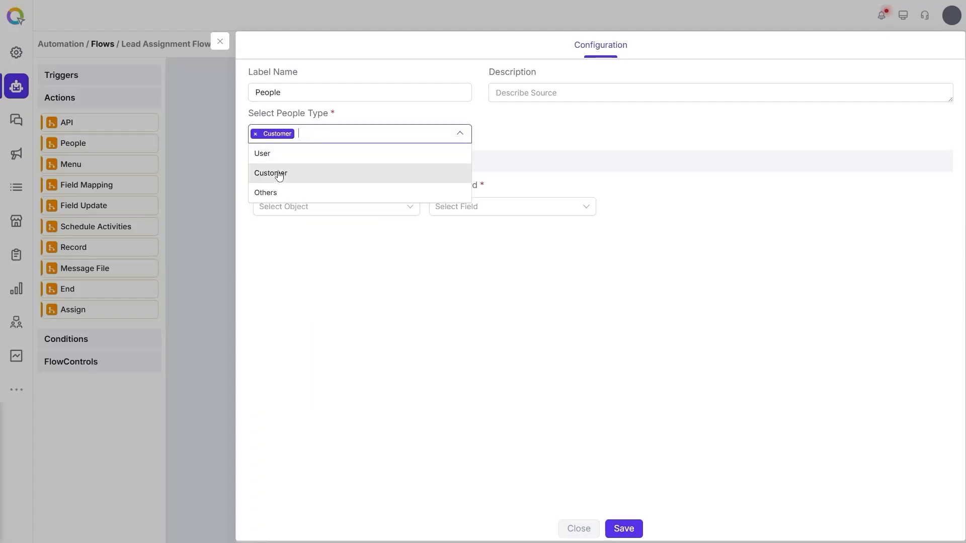
{"action": "left_click", "coordinate": [382, 209]}
{"action": "type", "text": "les.Leads"}
{"action": "left_click", "coordinate": [364, 226]}
{"action": "left_click", "coordinate": [490, 209]}
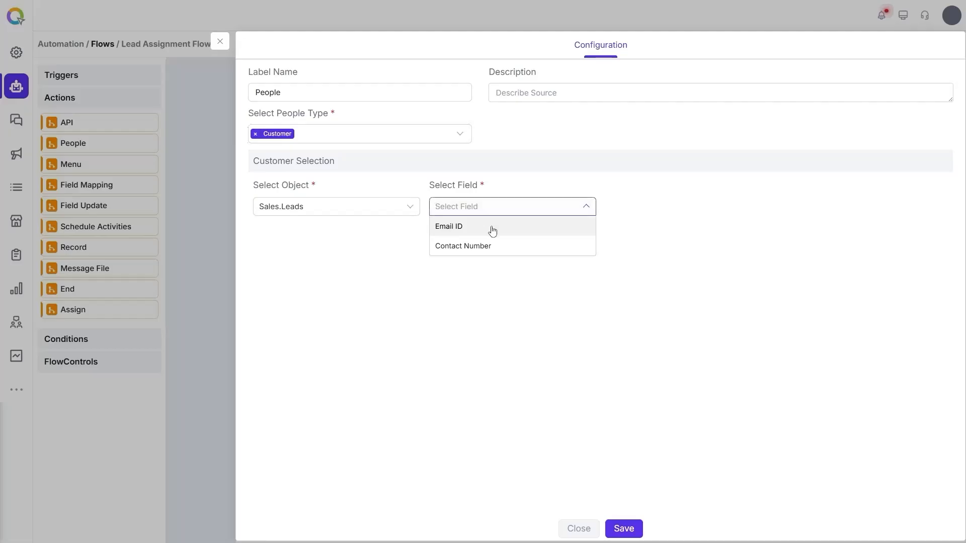
{"action": "left_click", "coordinate": [492, 228]}
Step: Switch the people type to Others by Email Id and enter the contact's email address
{"action": "left_click", "coordinate": [255, 142]}
{"action": "left_click", "coordinate": [255, 134]}
{"action": "left_click", "coordinate": [273, 192]}
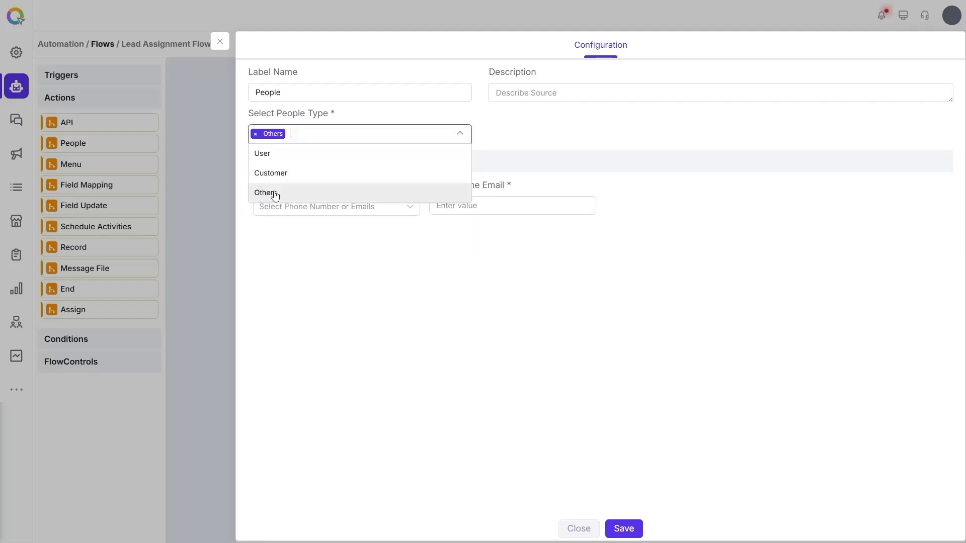
{"action": "left_click", "coordinate": [385, 243]}
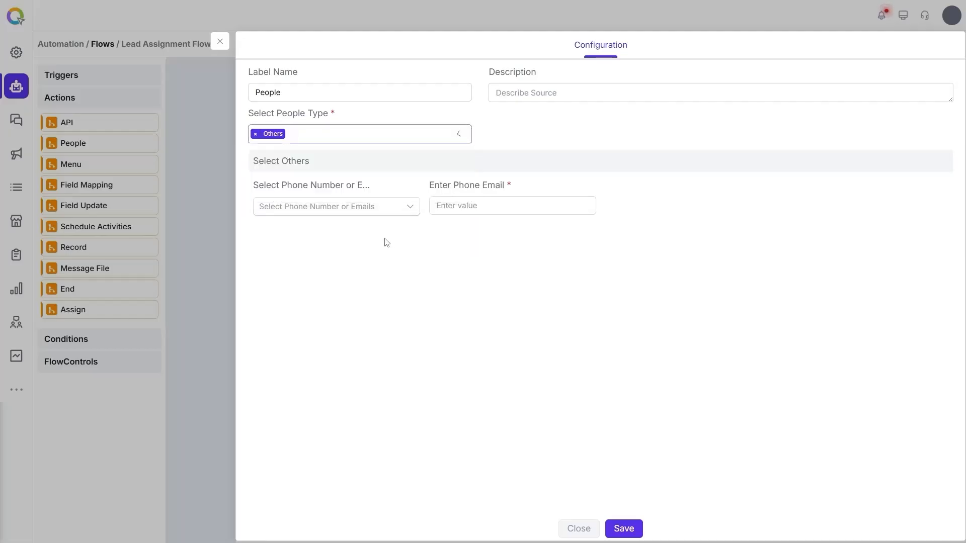
{"action": "left_click", "coordinate": [373, 213]}
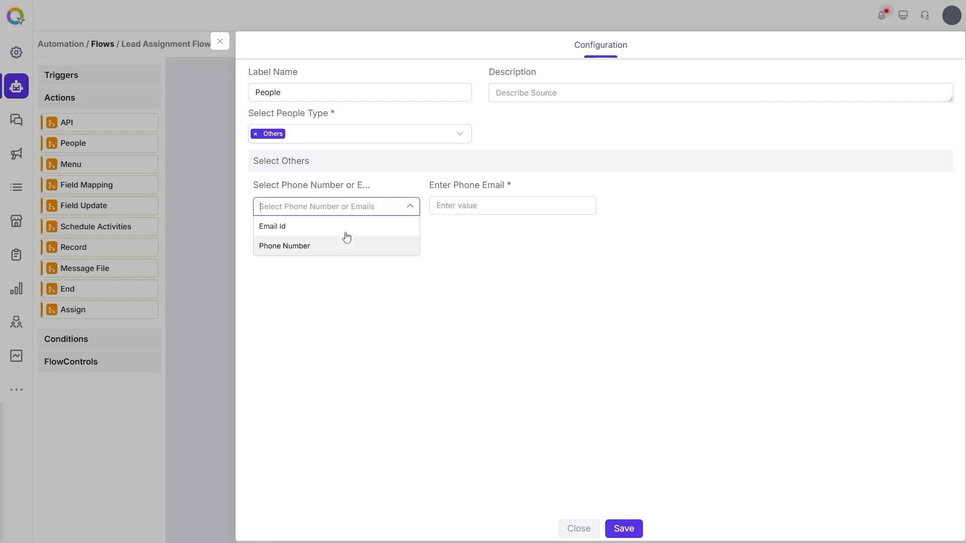
{"action": "left_click", "coordinate": [347, 235]}
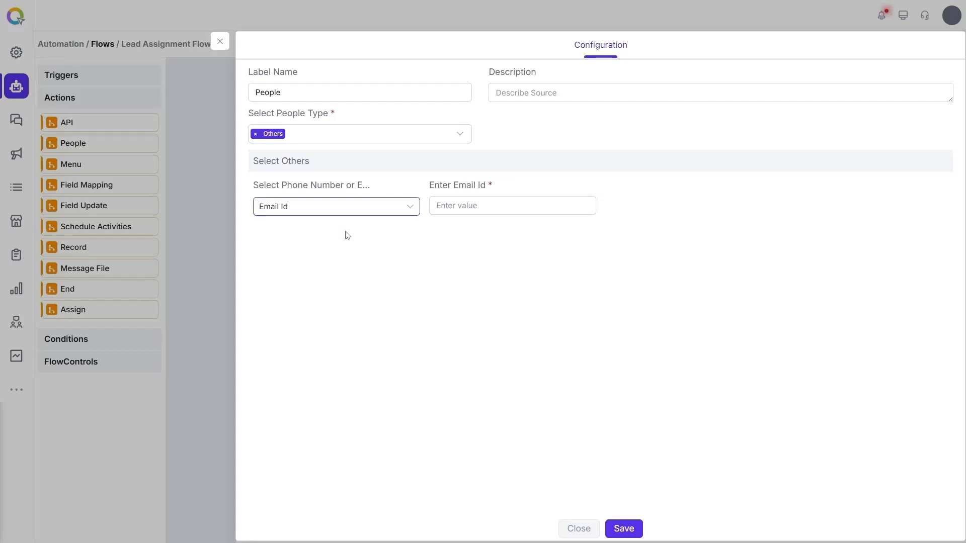
{"action": "left_click", "coordinate": [515, 210]}
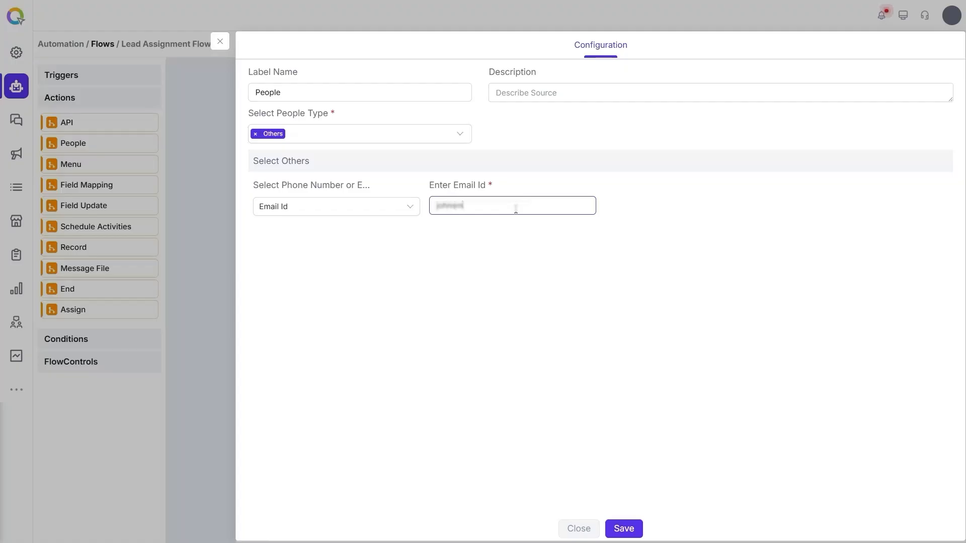
{"action": "left_click", "coordinate": [547, 236]}
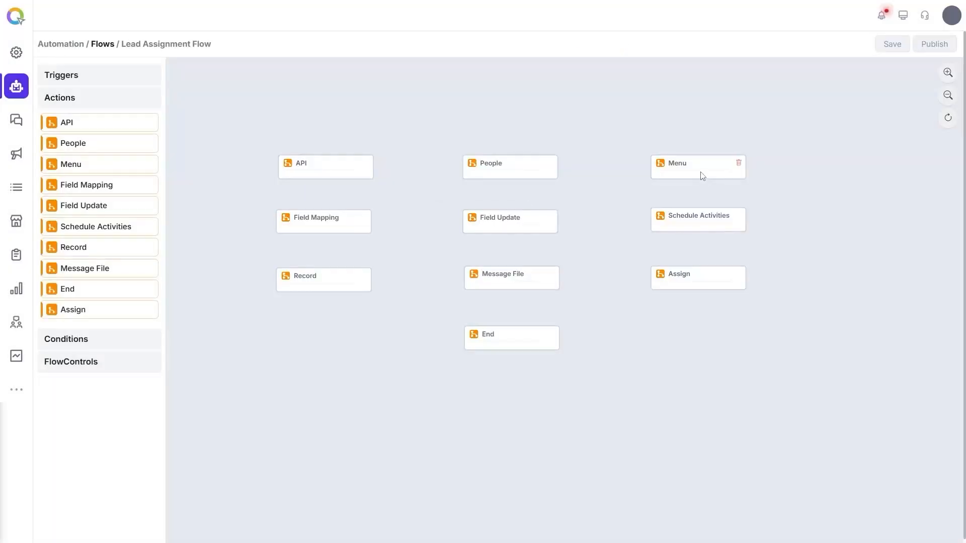
Step: Set the Menu action to Virtual Number with input rows of 1, 2 and 3 Digit
{"action": "left_click", "coordinate": [703, 176]}
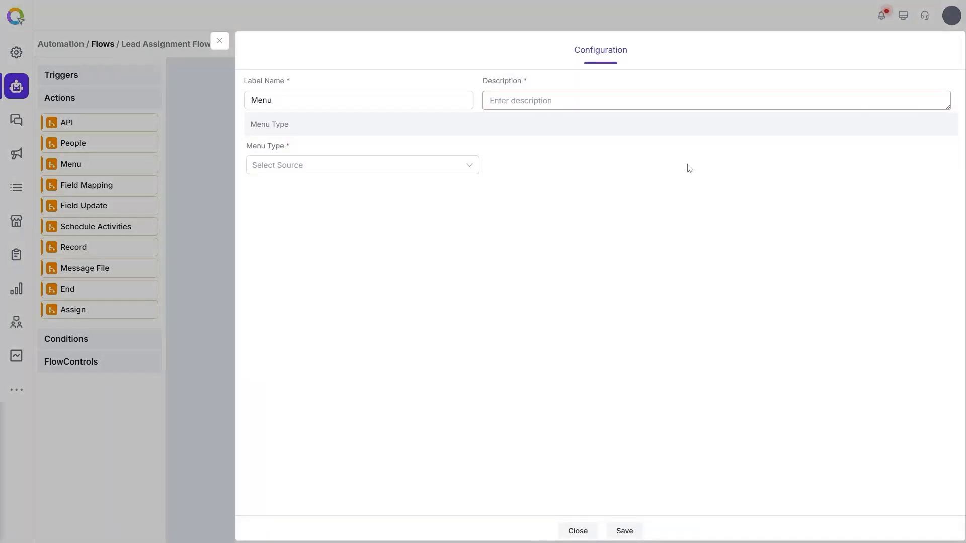
{"action": "left_click", "coordinate": [476, 163]}
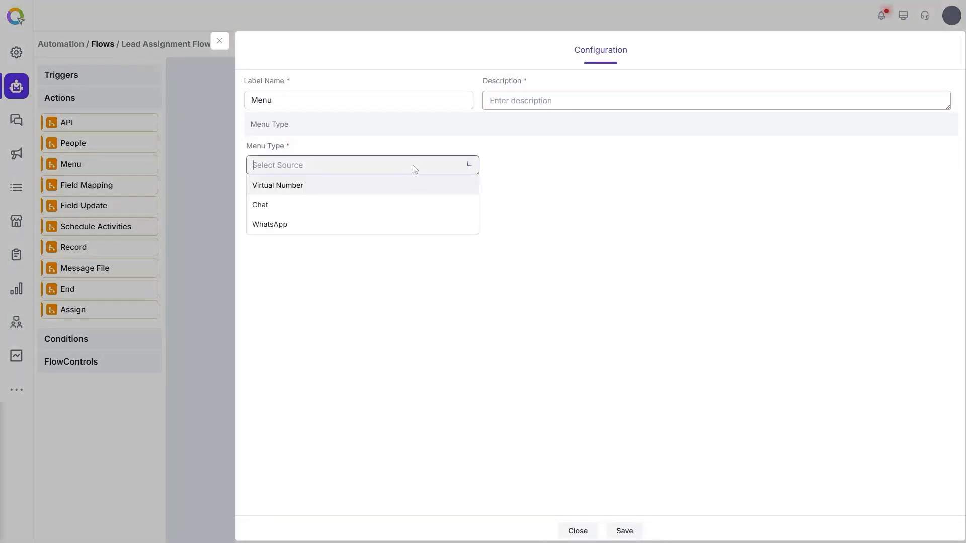
{"action": "left_click", "coordinate": [400, 193]}
{"action": "left_click", "coordinate": [448, 238]}
{"action": "left_click", "coordinate": [462, 257]}
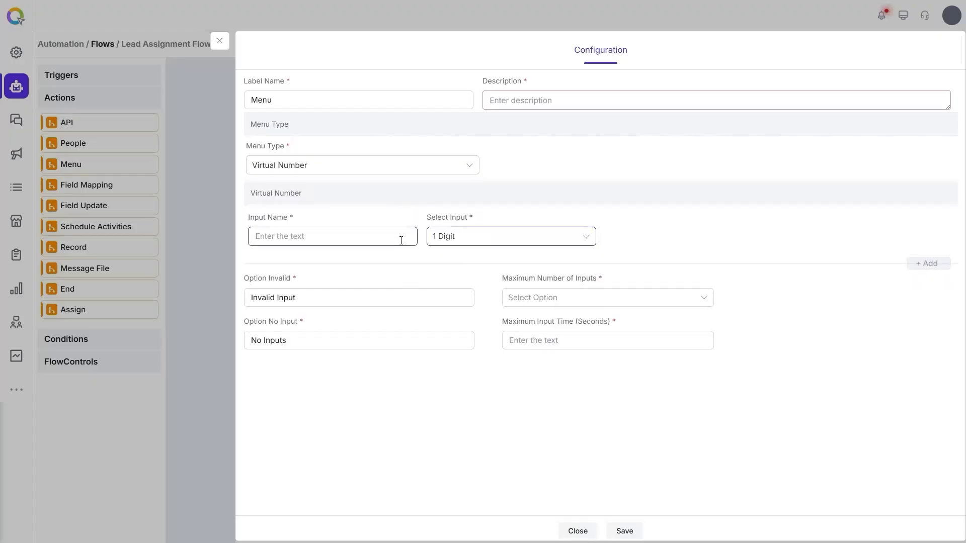
{"action": "left_click", "coordinate": [492, 298]}
{"action": "left_click", "coordinate": [470, 337]}
{"action": "left_click", "coordinate": [491, 359]}
{"action": "left_click", "coordinate": [453, 414]}
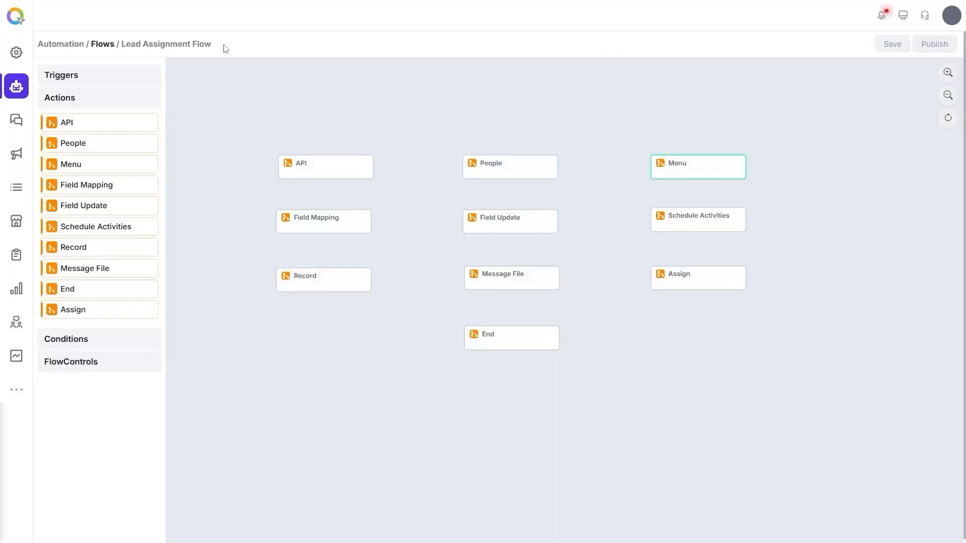
{"action": "left_click", "coordinate": [222, 45]}
Step: Set Field Mapping's From Object to Sales.Leads and To Object to Sales.Deals
{"action": "left_click", "coordinate": [331, 223]}
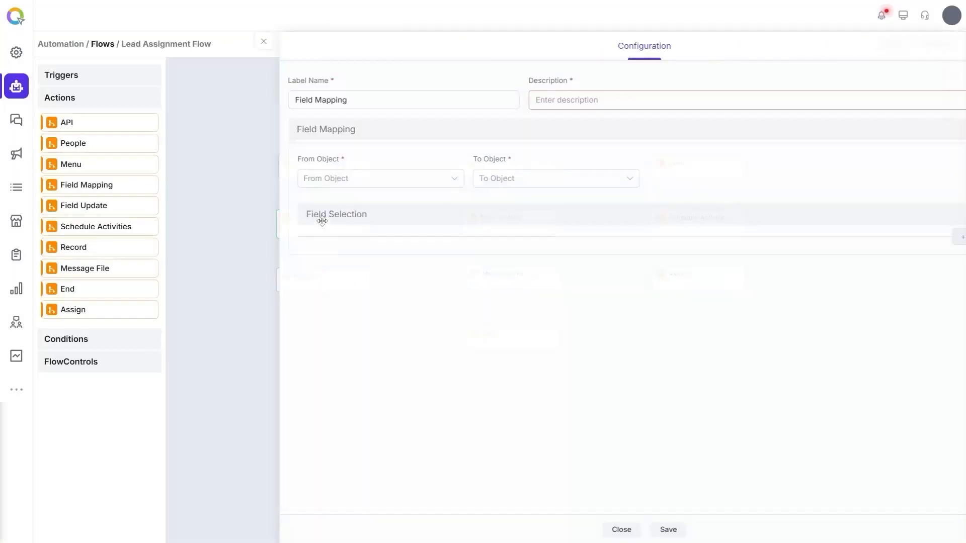
{"action": "left_click", "coordinate": [334, 179]}
{"action": "type", "text": "les.Lead"}
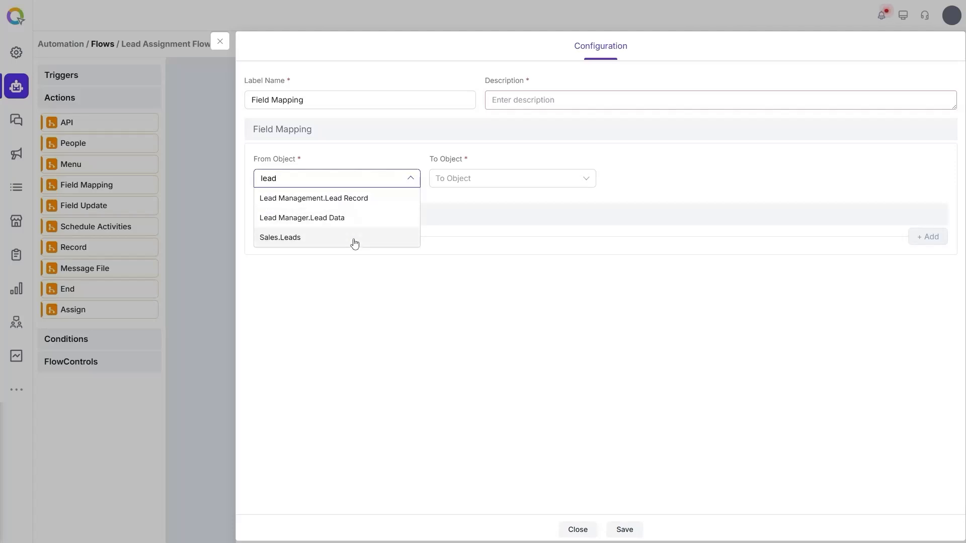
{"action": "left_click", "coordinate": [354, 241]}
{"action": "left_click", "coordinate": [493, 179]}
{"action": "type", "text": "dea"}
{"action": "left_click", "coordinate": [493, 199]}
Step: Map the Object field Lead ID onto Deal ID
{"action": "left_click", "coordinate": [390, 252]}
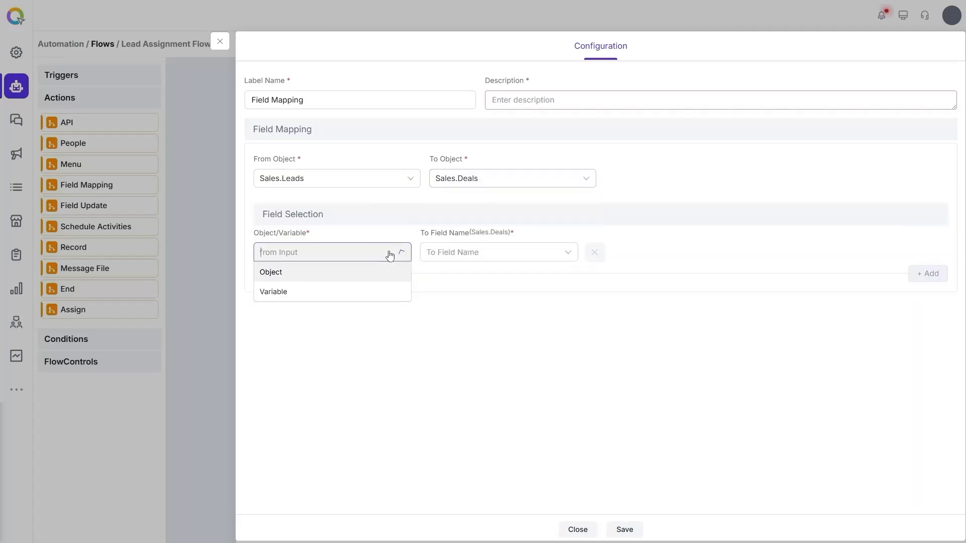
{"action": "left_click", "coordinate": [352, 280]}
{"action": "left_click", "coordinate": [496, 254]}
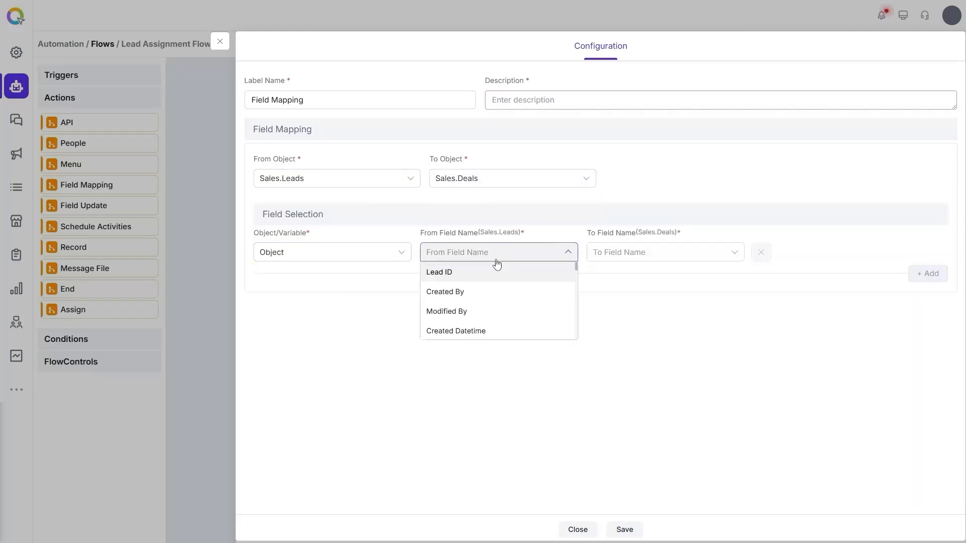
{"action": "left_click", "coordinate": [498, 274]}
{"action": "left_click", "coordinate": [621, 250]}
{"action": "left_click", "coordinate": [632, 273]}
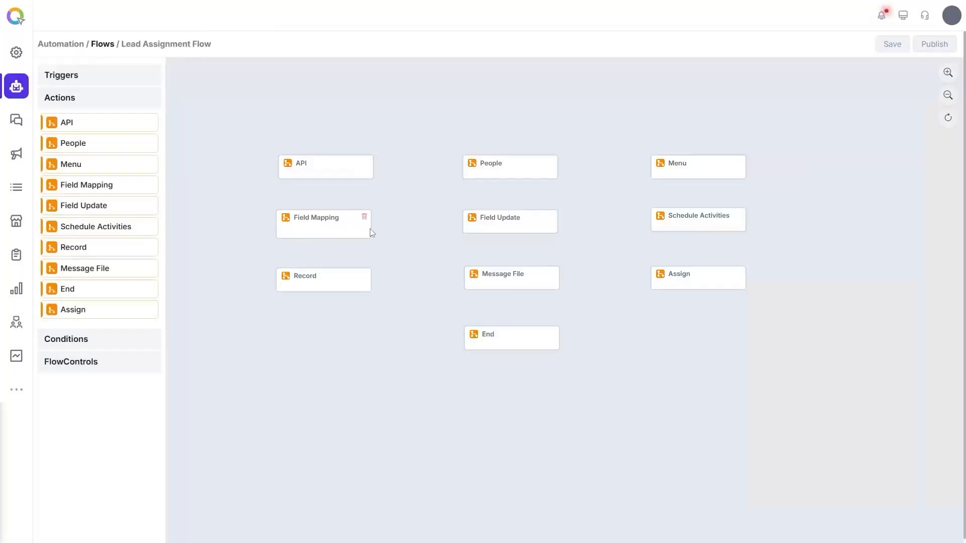
Step: Make Field Update set Sales.Leads Lead Status to Qualified with record type Parent
{"action": "left_click", "coordinate": [497, 220]}
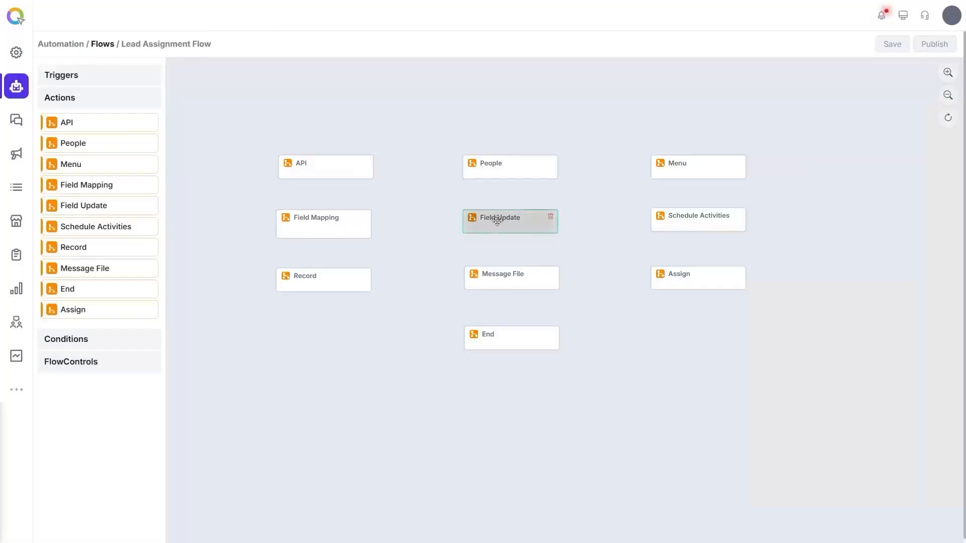
{"action": "left_click", "coordinate": [497, 220]}
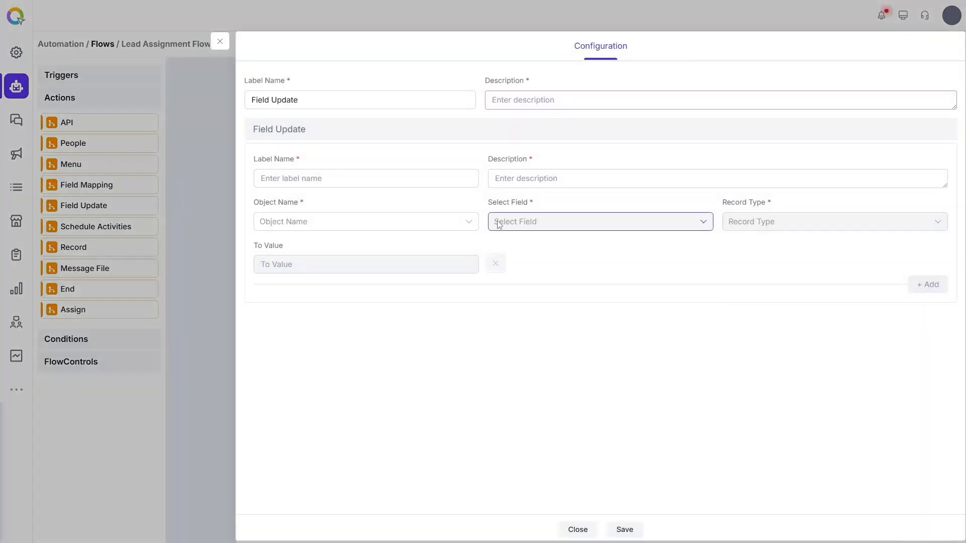
{"action": "left_click", "coordinate": [417, 220]}
{"action": "type", "text": "lead"}
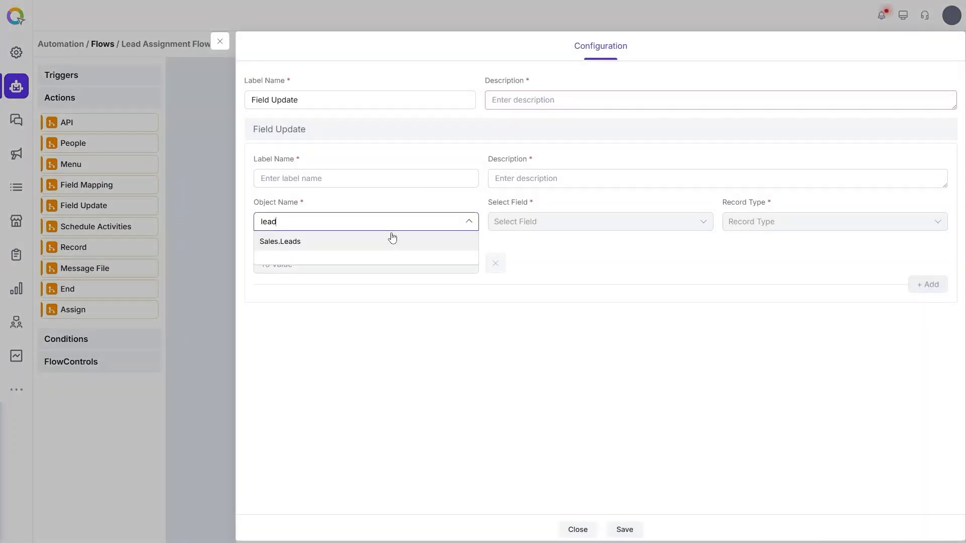
{"action": "left_click", "coordinate": [396, 243]}
{"action": "left_click", "coordinate": [544, 227]}
{"action": "type", "text": "lead"}
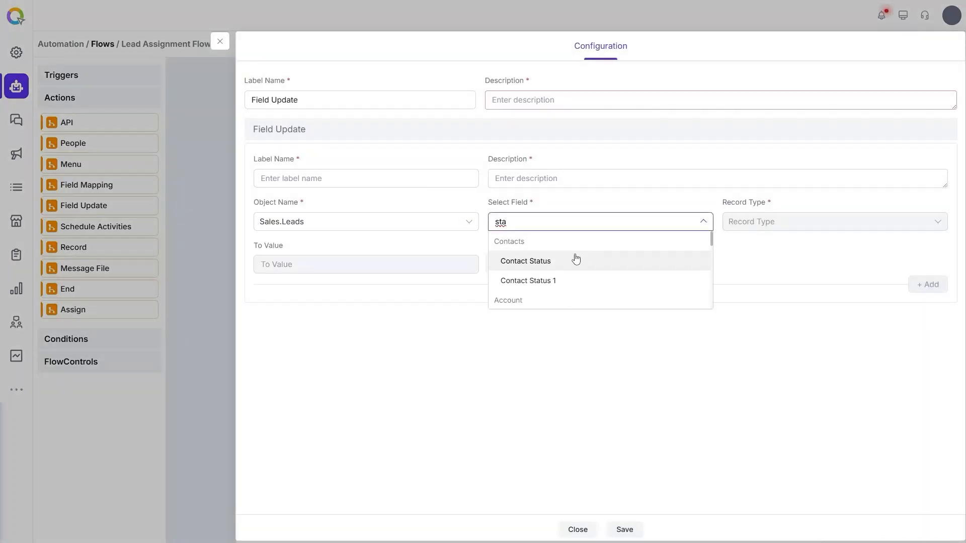
{"action": "left_click", "coordinate": [572, 272]}
{"action": "left_click", "coordinate": [775, 222]}
{"action": "left_click", "coordinate": [764, 242]}
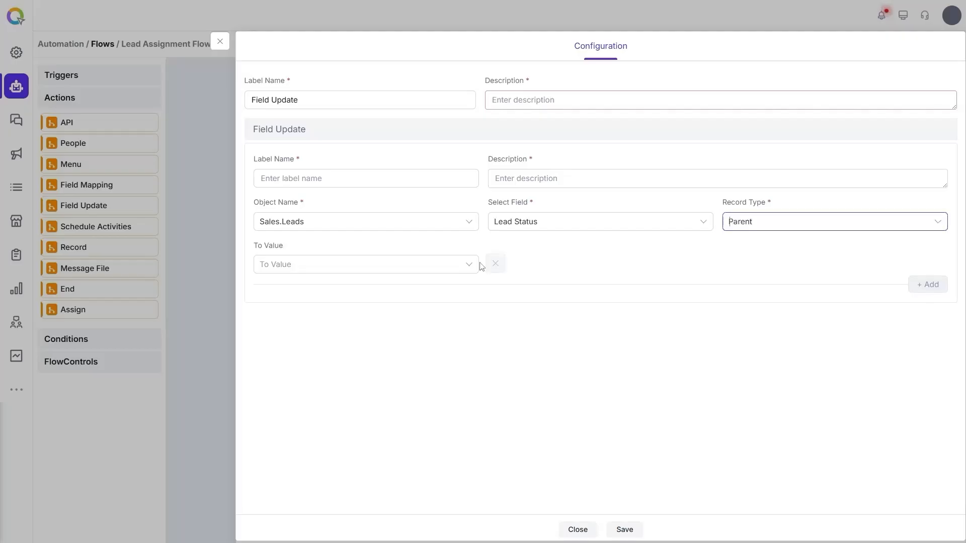
{"action": "left_click", "coordinate": [442, 266]}
{"action": "left_click", "coordinate": [389, 329]}
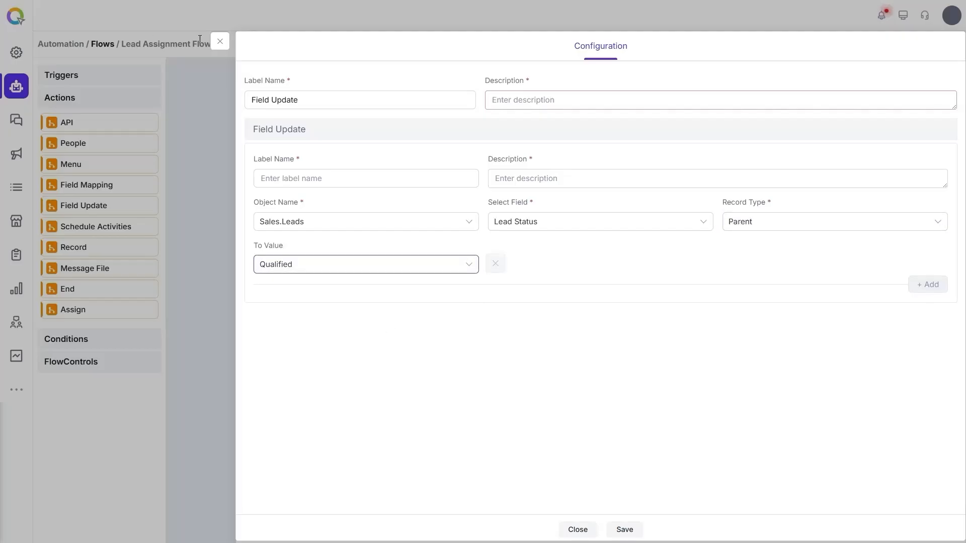
Step: Close Field Update, view the Schedule Activities activity types, then close that panel too
{"action": "left_click", "coordinate": [219, 41]}
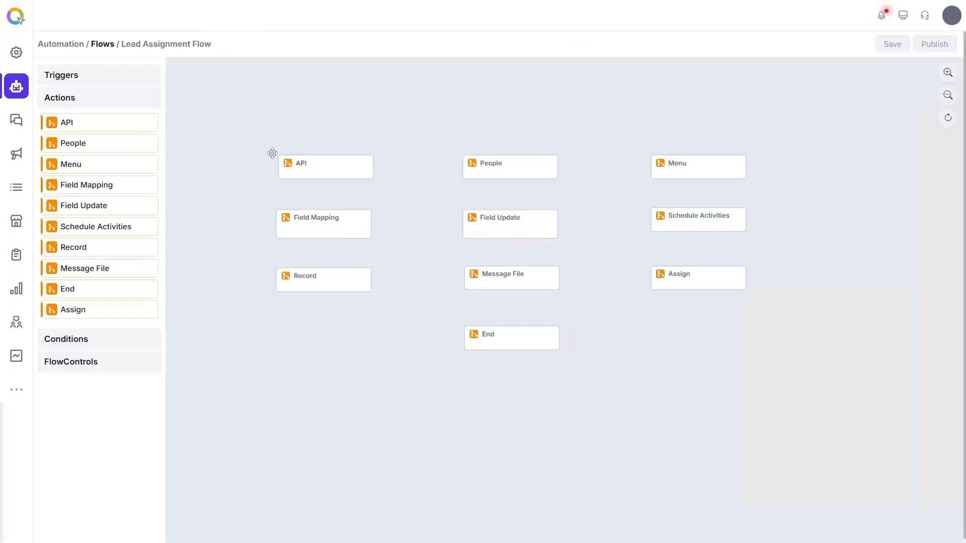
{"action": "left_click", "coordinate": [675, 222]}
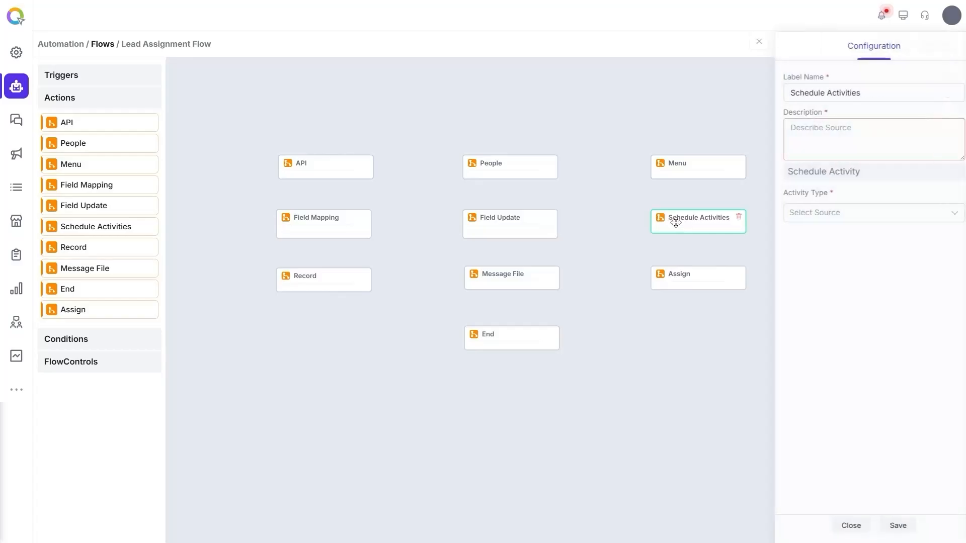
{"action": "left_click", "coordinate": [805, 212]}
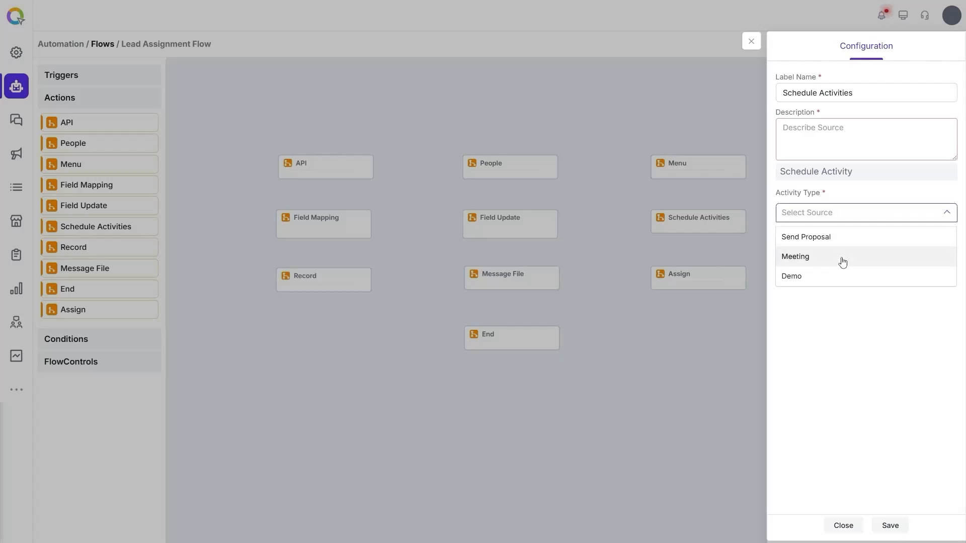
{"action": "left_click", "coordinate": [751, 41]}
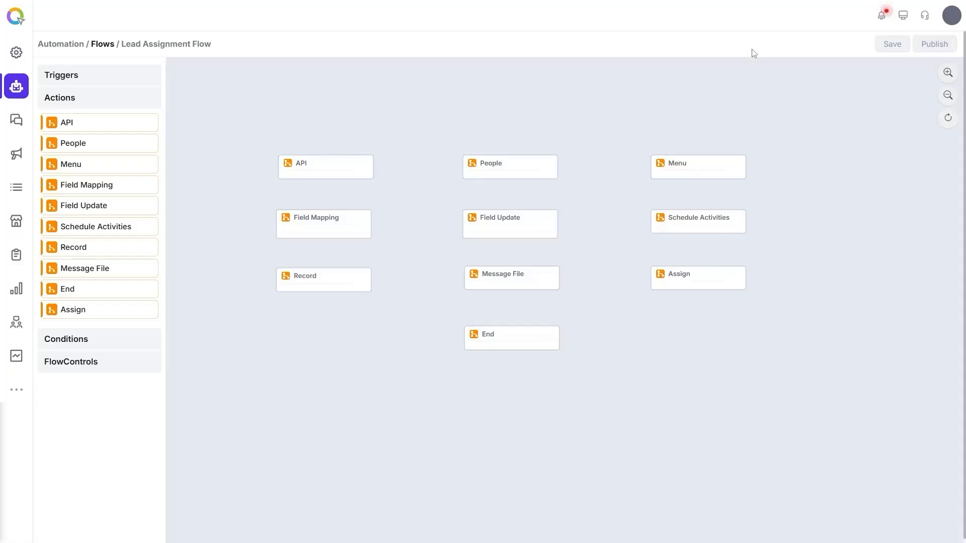
Step: Set the Record action to Create a Support.Tickets record for the parent, then close it
{"action": "left_click", "coordinate": [320, 280]}
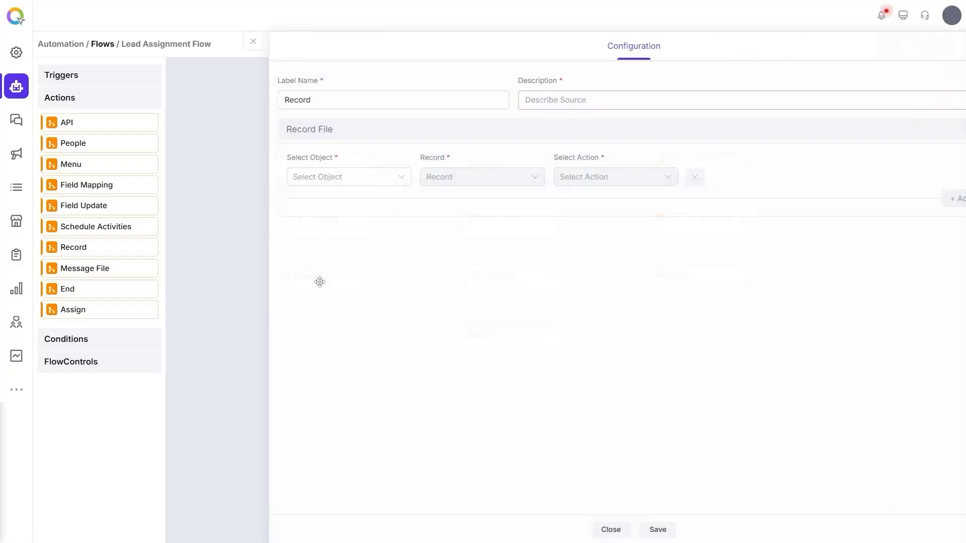
{"action": "left_click", "coordinate": [348, 183]}
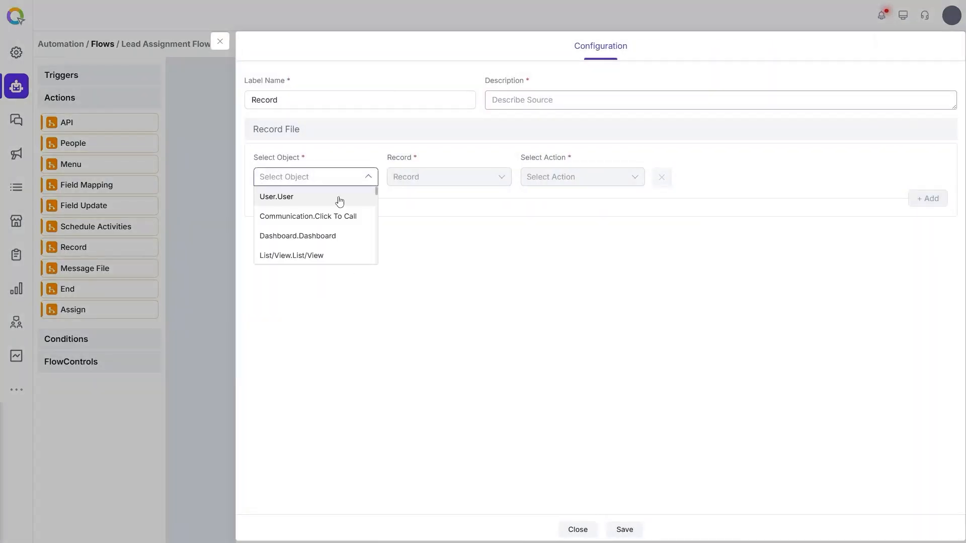
{"action": "type", "text": "tick"}
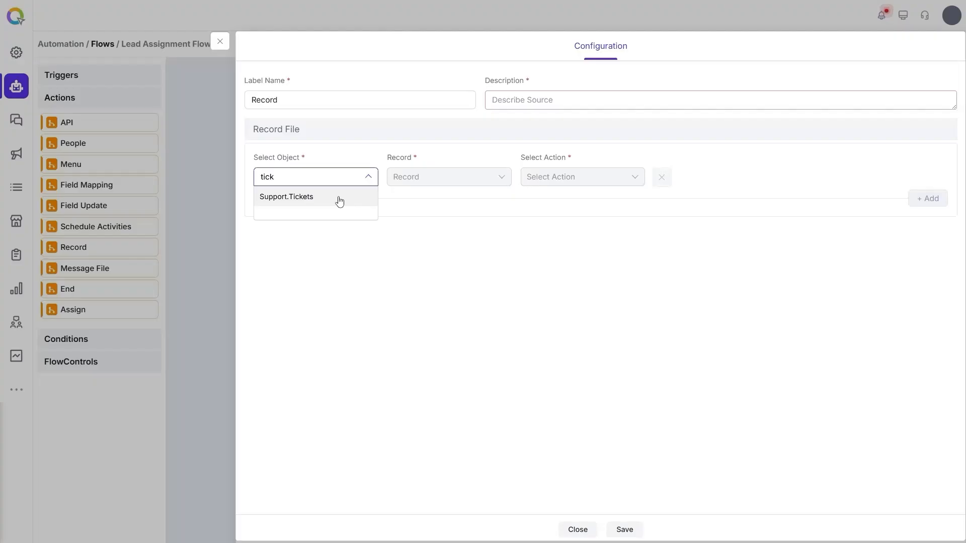
{"action": "left_click", "coordinate": [308, 198]}
{"action": "left_click", "coordinate": [406, 178]}
{"action": "left_click", "coordinate": [409, 197]}
{"action": "left_click", "coordinate": [548, 177]}
{"action": "left_click", "coordinate": [548, 201]}
{"action": "left_click", "coordinate": [221, 43]}
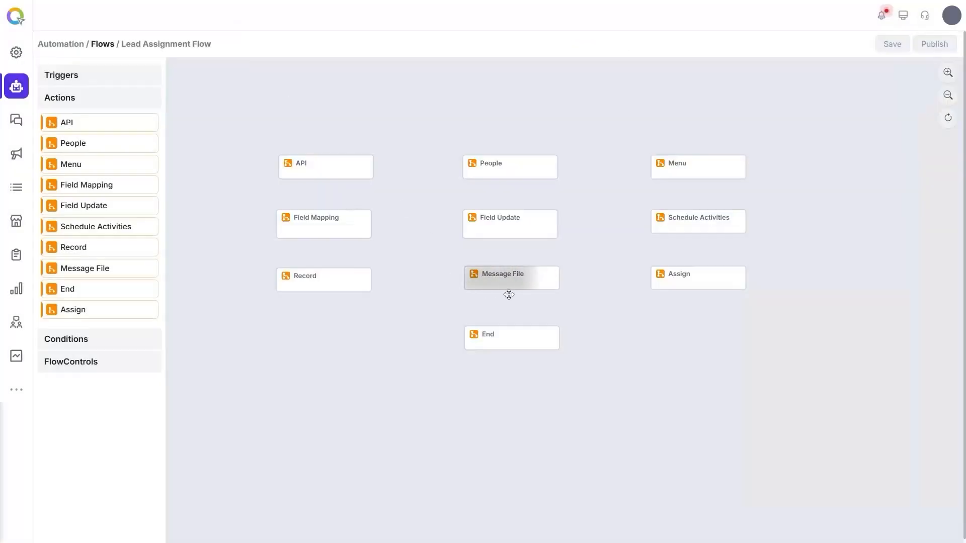
Step: Try a Voice Message File To Caller with the first service number and 124948_7374_Welcome audio
{"action": "left_click", "coordinate": [508, 280]}
{"action": "left_click", "coordinate": [820, 202]}
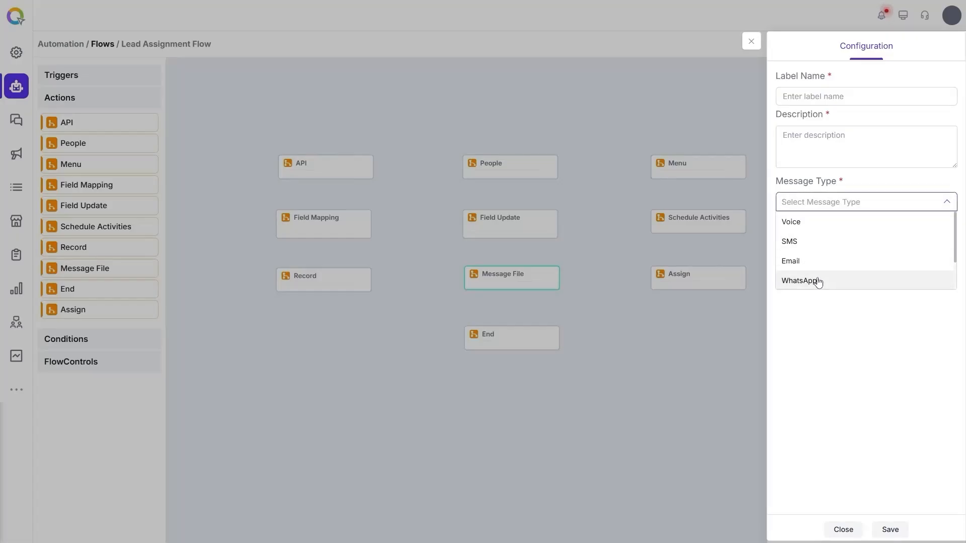
{"action": "left_click", "coordinate": [848, 224]}
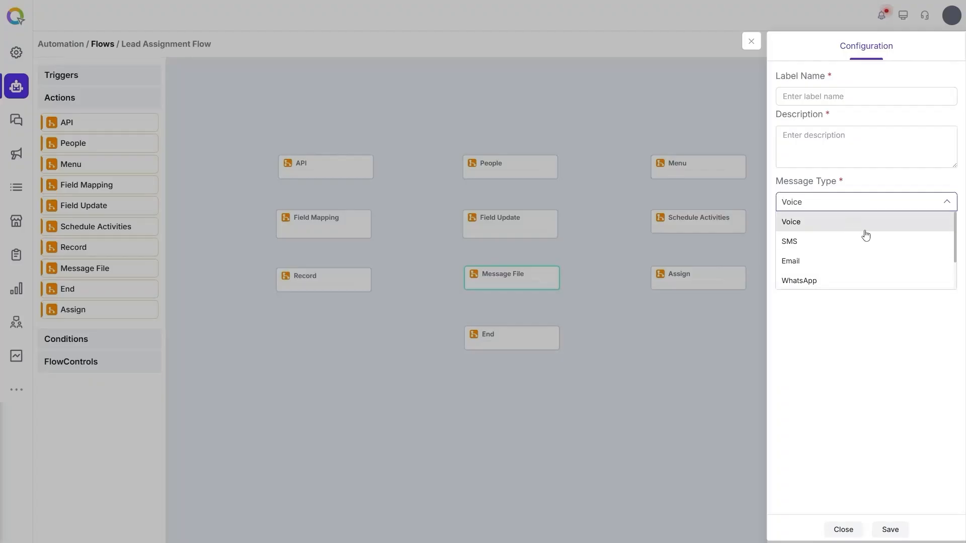
{"action": "left_click", "coordinate": [904, 334]}
{"action": "left_click", "coordinate": [863, 235]}
{"action": "left_click", "coordinate": [862, 273]}
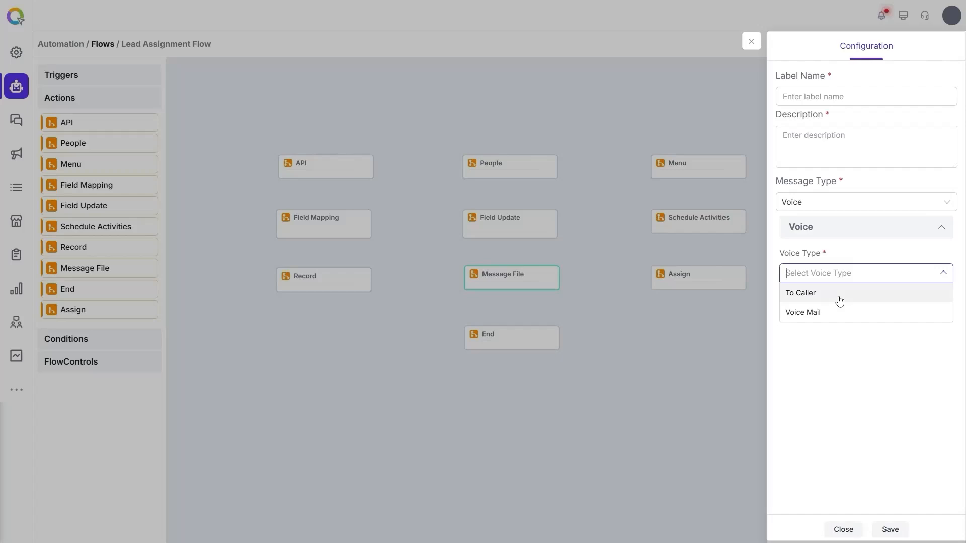
{"action": "left_click", "coordinate": [839, 293]}
{"action": "left_click", "coordinate": [839, 311]}
{"action": "left_click", "coordinate": [837, 337]}
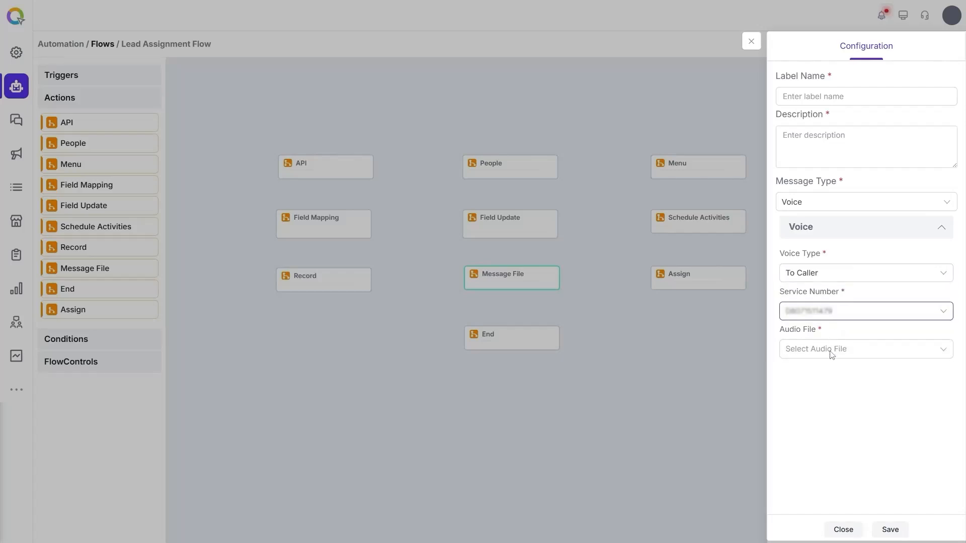
{"action": "left_click", "coordinate": [831, 353]}
{"action": "left_click", "coordinate": [837, 371]}
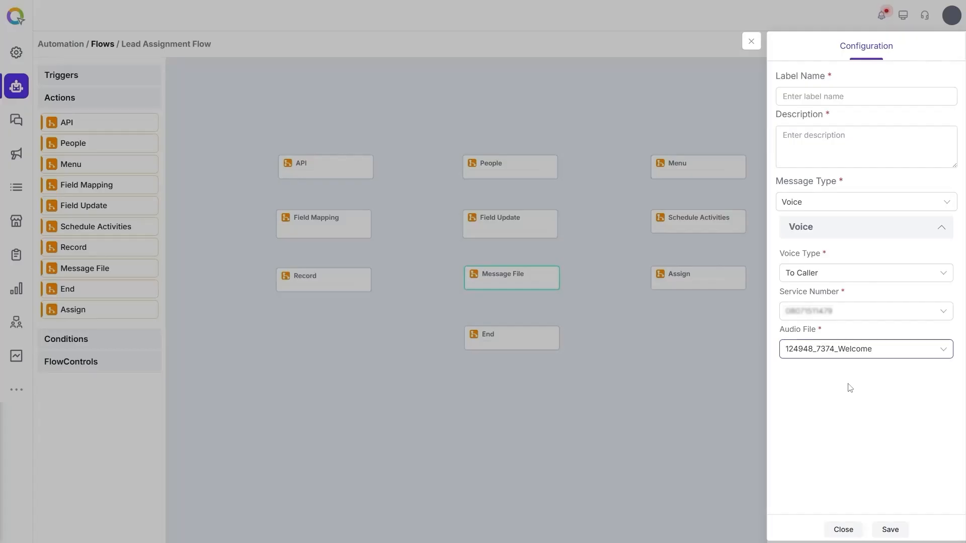
Step: Switch to Email with the first sender and Proposal Follow-up Reminder template, then open Assign's settings
{"action": "left_click", "coordinate": [853, 201]}
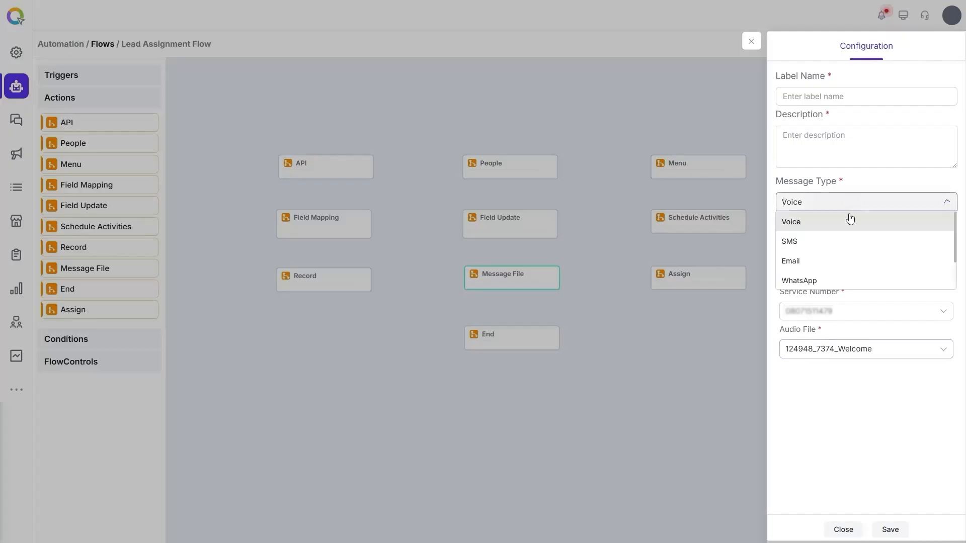
{"action": "left_click", "coordinate": [820, 261]}
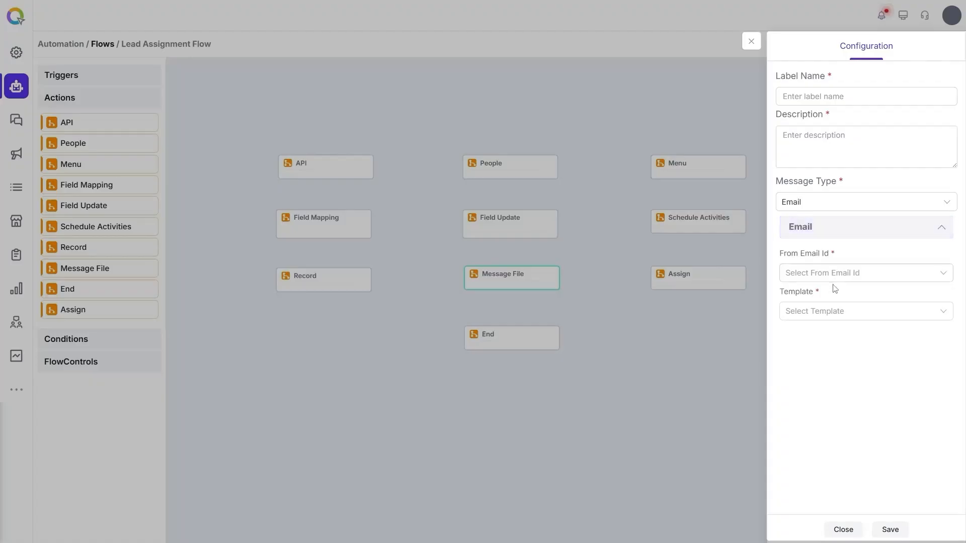
{"action": "left_click", "coordinate": [835, 274]}
{"action": "left_click", "coordinate": [843, 293]}
{"action": "left_click", "coordinate": [843, 311]}
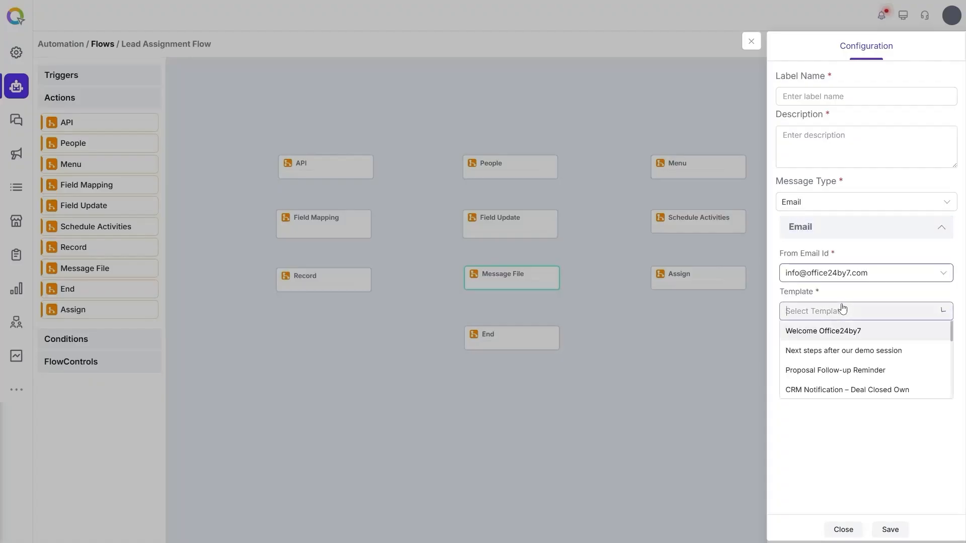
{"action": "left_click", "coordinate": [843, 372]}
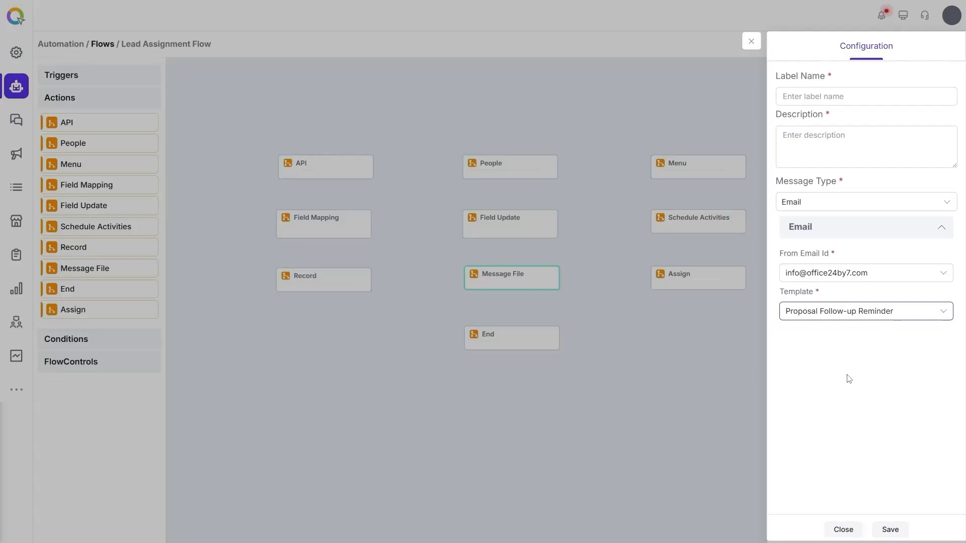
{"action": "left_click", "coordinate": [847, 376]}
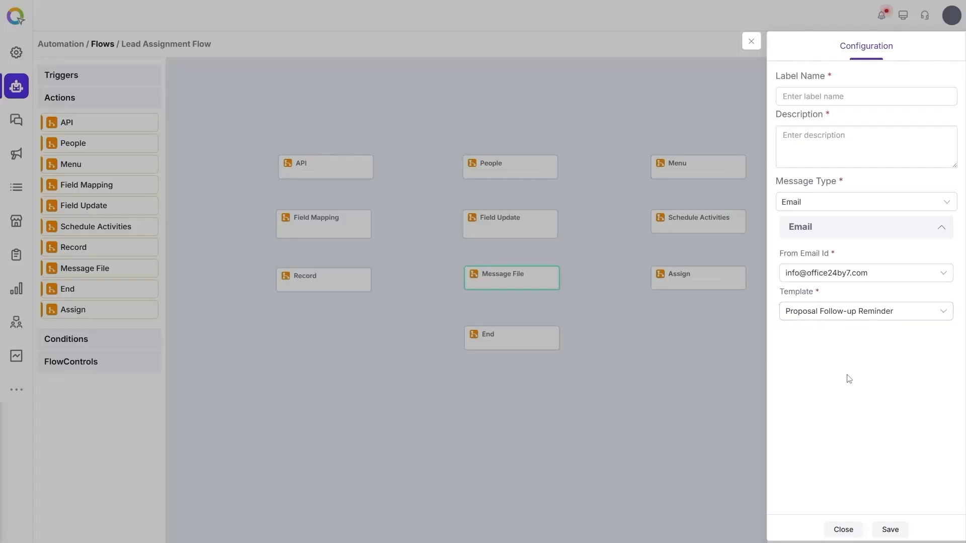
{"action": "left_click", "coordinate": [832, 208]}
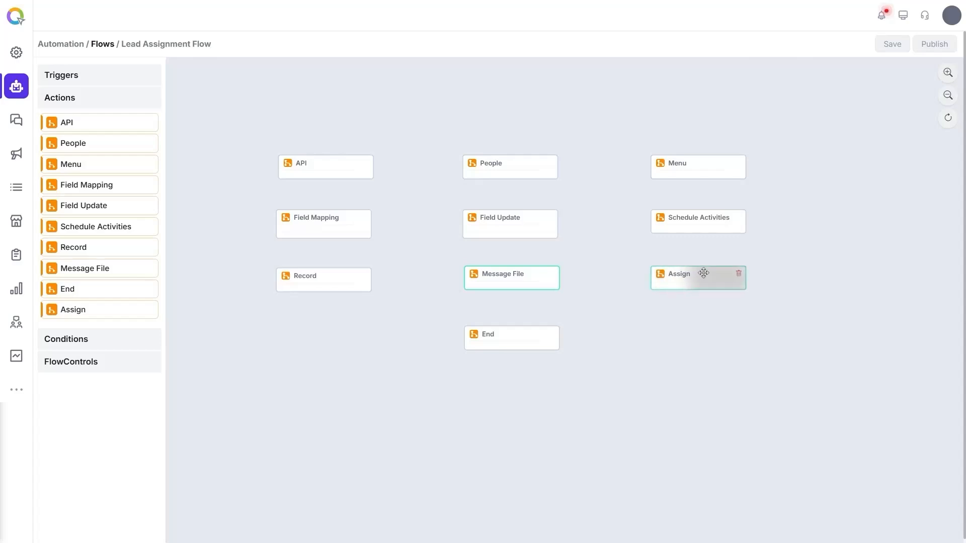
{"action": "left_click", "coordinate": [703, 273]}
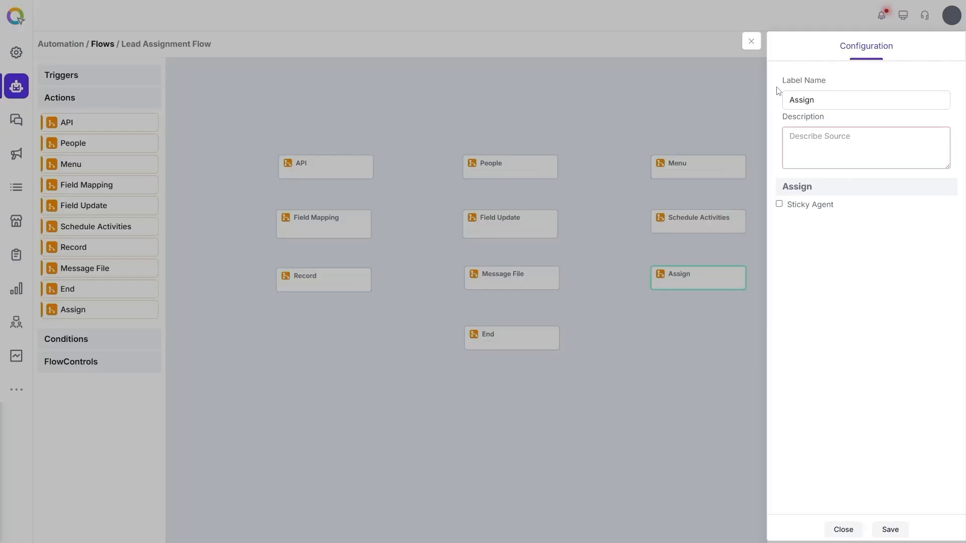
Step: Close the Assign settings, select the End node, and collapse the palette's Actions list
{"action": "left_click", "coordinate": [598, 351]}
{"action": "left_click", "coordinate": [507, 335]}
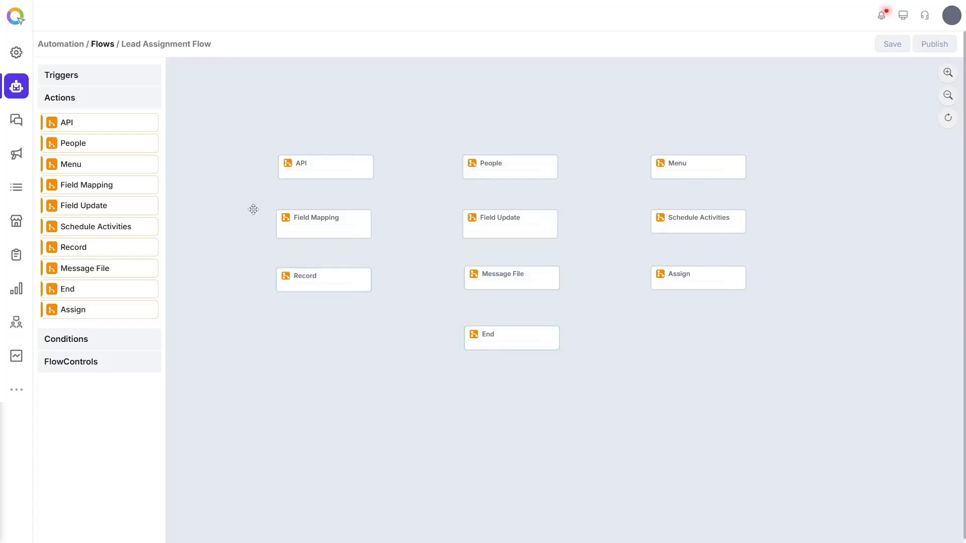
{"action": "left_click", "coordinate": [142, 104]}
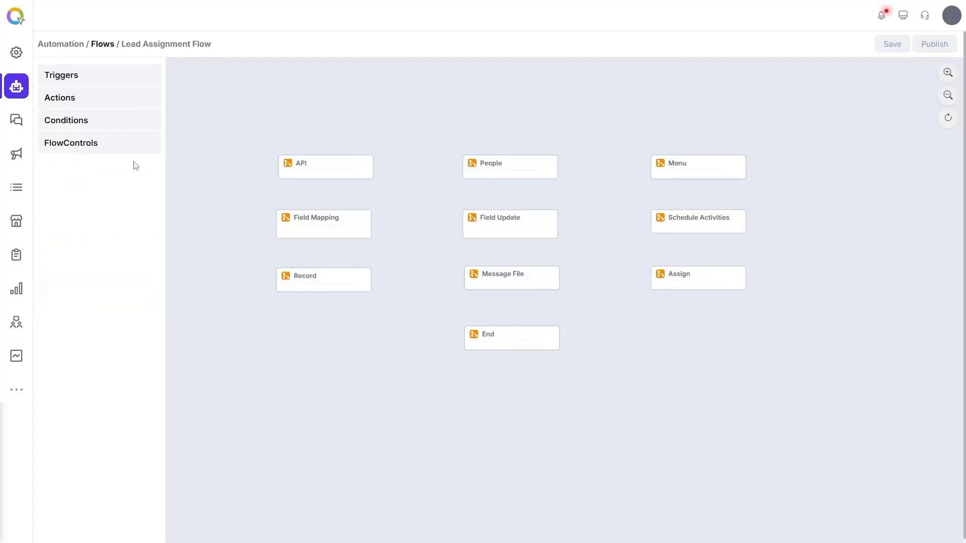